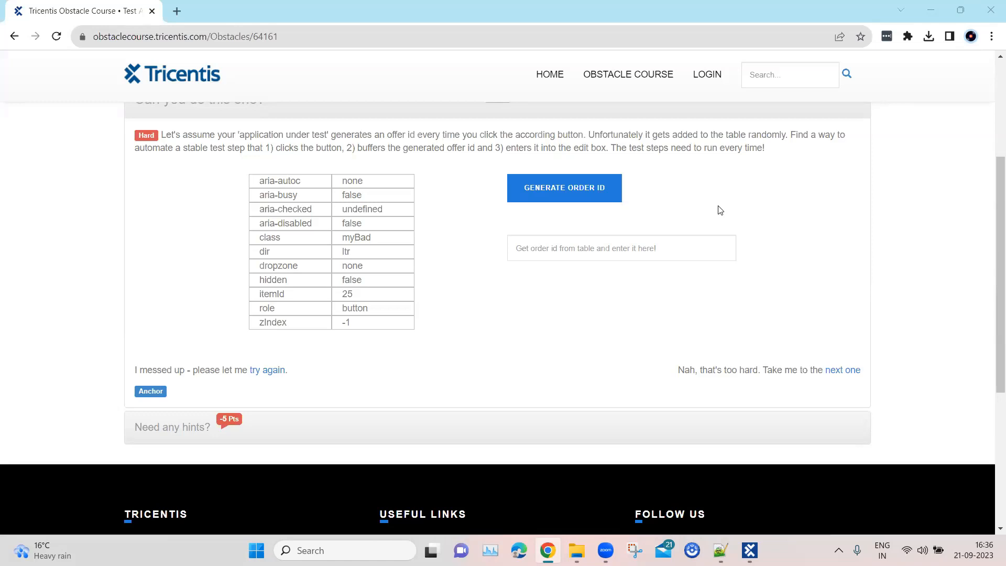
Generate an order ID on the obstacle page and copy its value from the table into the edit box.
{"action": "scroll", "coordinate": [753, 253], "scroll_direction": "up", "scroll_amount": 1}
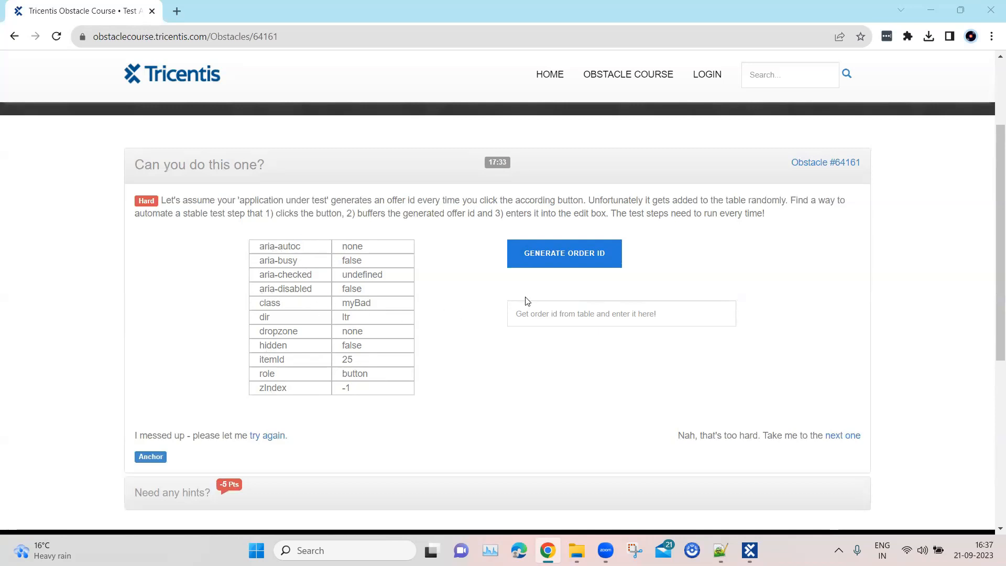
{"action": "left_click", "coordinate": [563, 262]}
{"action": "scroll", "coordinate": [366, 372], "scroll_direction": "down", "scroll_amount": 1}
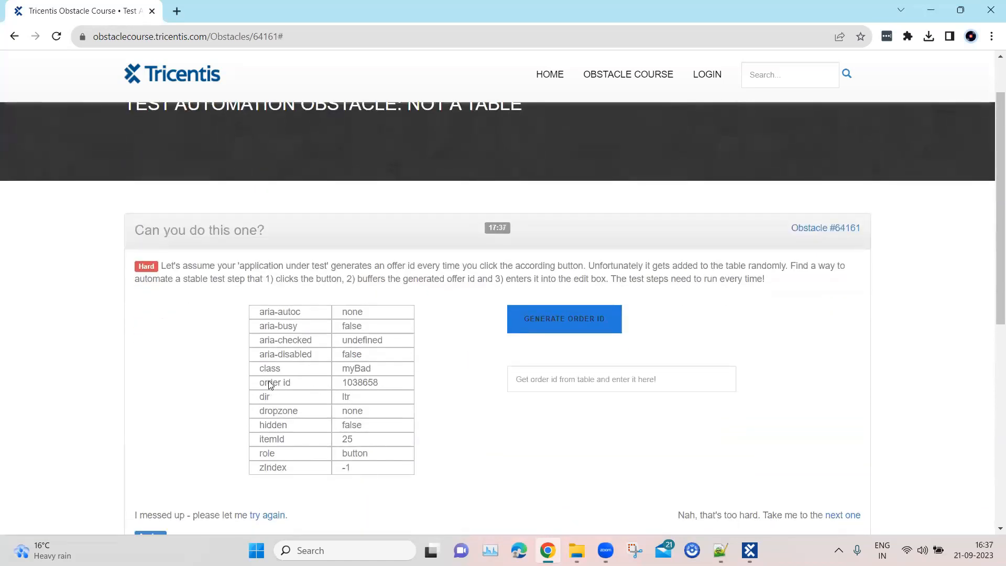
{"action": "left_click_drag", "start_coordinate": [259, 383], "coordinate": [343, 387]}
{"action": "key", "text": "ctrl+c"}
{"action": "left_click", "coordinate": [381, 386]}
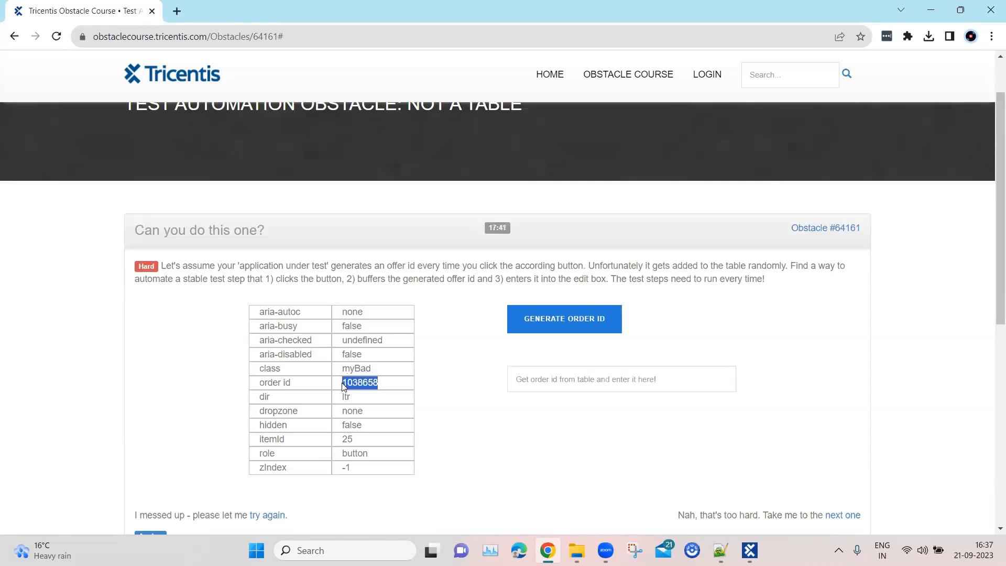
{"action": "left_click", "coordinate": [553, 382]}
{"action": "key", "text": "ctrl+v"}
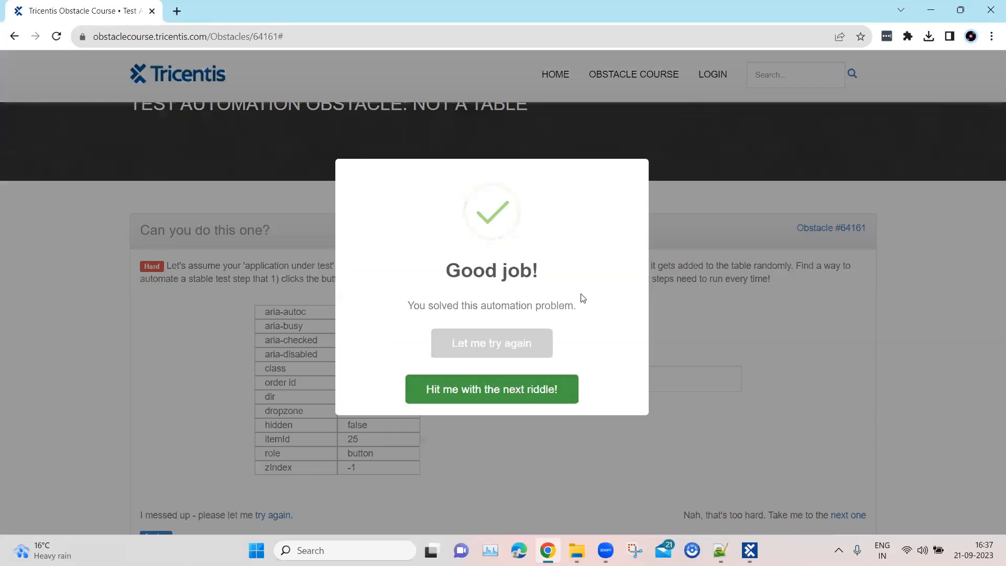
Restart the obstacle and generate the order ID twice to check its row's position in the table.
{"action": "left_click", "coordinate": [510, 347]}
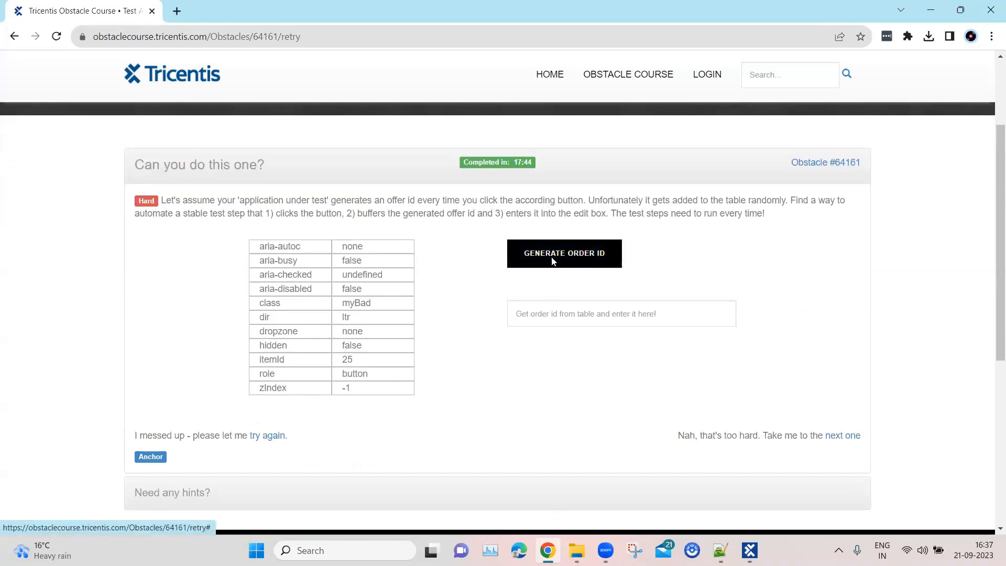
{"action": "left_click", "coordinate": [552, 261]}
{"action": "scroll", "coordinate": [550, 288], "scroll_direction": "down", "scroll_amount": 2}
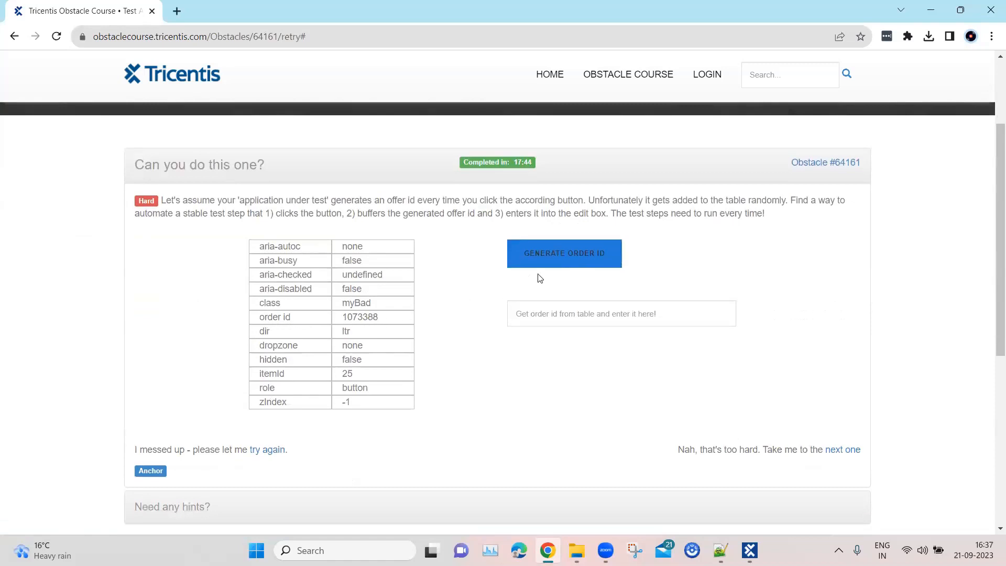
{"action": "left_click", "coordinate": [557, 255]}
{"action": "scroll", "coordinate": [558, 256], "scroll_direction": "down", "scroll_amount": 2}
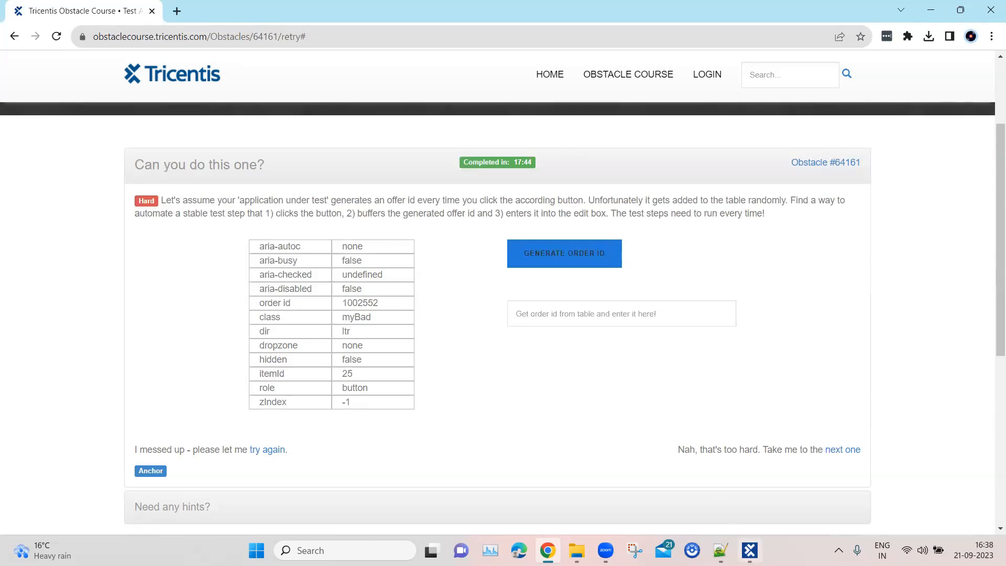
Switch to Tosca Commander and start an application scan of the obstacle page from the Obstacles module folder.
{"action": "left_click", "coordinate": [750, 550]}
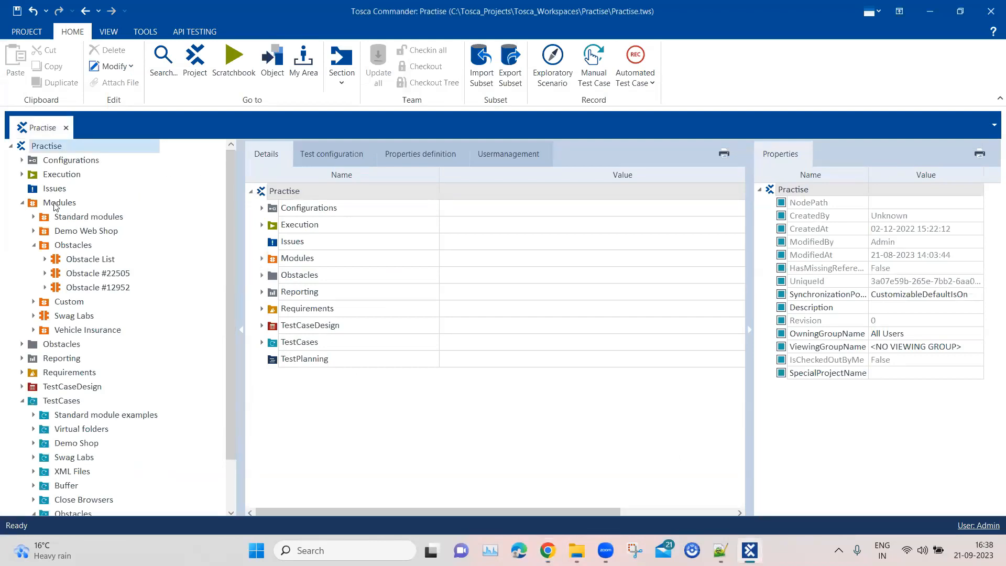
{"action": "left_click", "coordinate": [74, 244]}
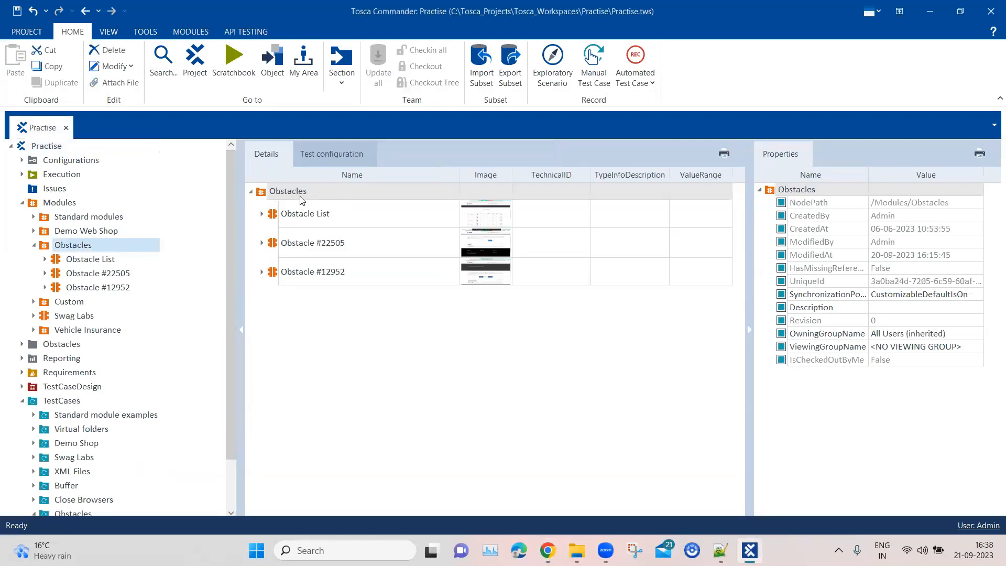
{"action": "right_click", "coordinate": [303, 201]}
{"action": "mouse_move", "coordinate": [396, 236]}
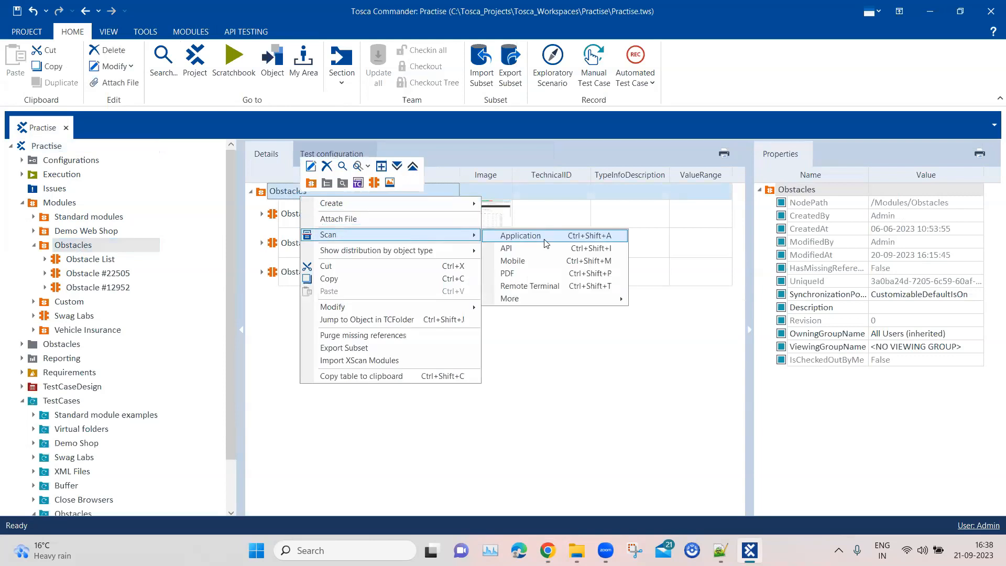
{"action": "left_click", "coordinate": [545, 242]}
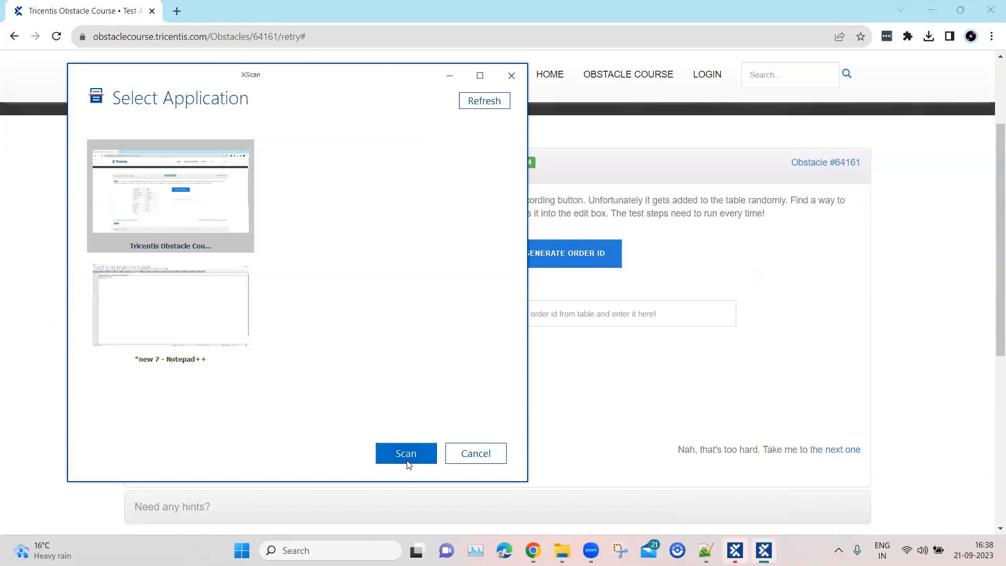
{"action": "left_click", "coordinate": [415, 453]}
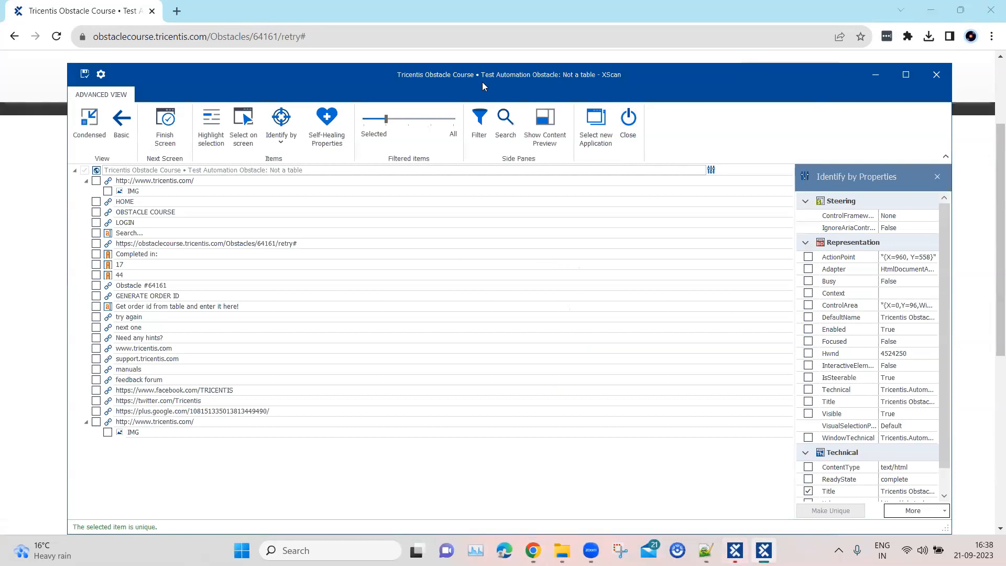
Extend the filtered items in XScan to include the page's DIV elements and locate the order id row.
{"action": "left_click_drag", "start_coordinate": [483, 81], "coordinate": [643, 75]}
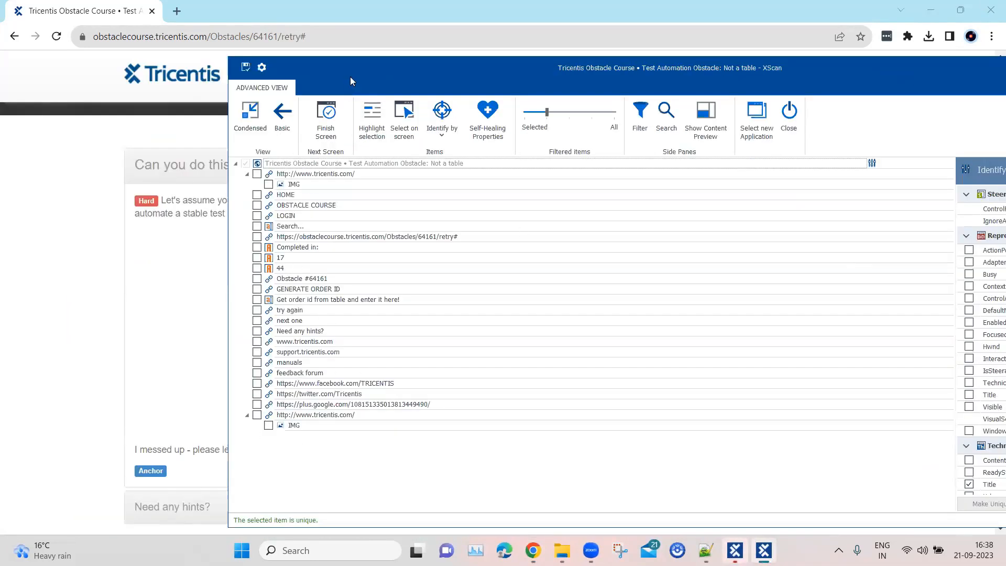
{"action": "left_click_drag", "start_coordinate": [357, 80], "coordinate": [529, 90]}
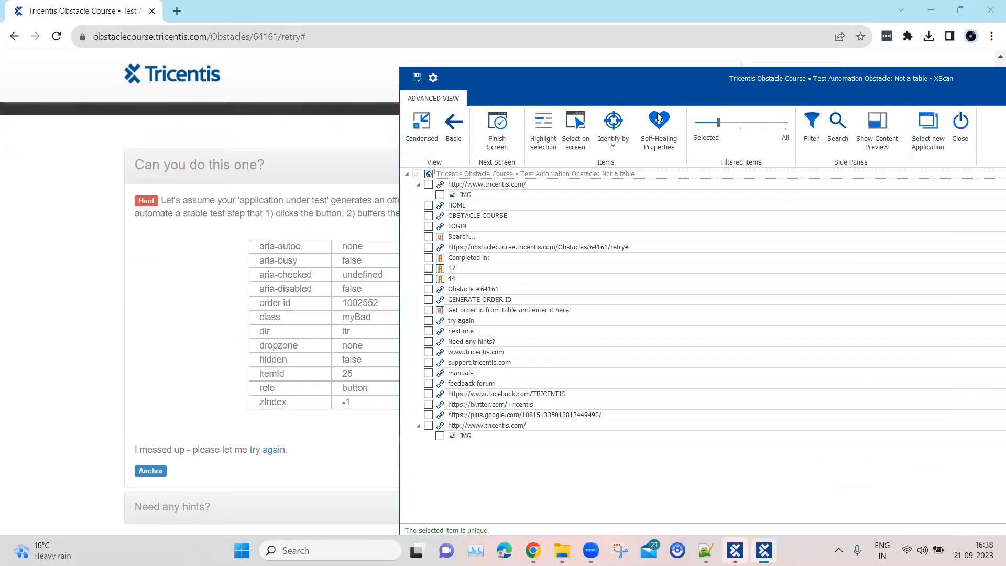
{"action": "left_click_drag", "start_coordinate": [718, 126], "coordinate": [760, 128]}
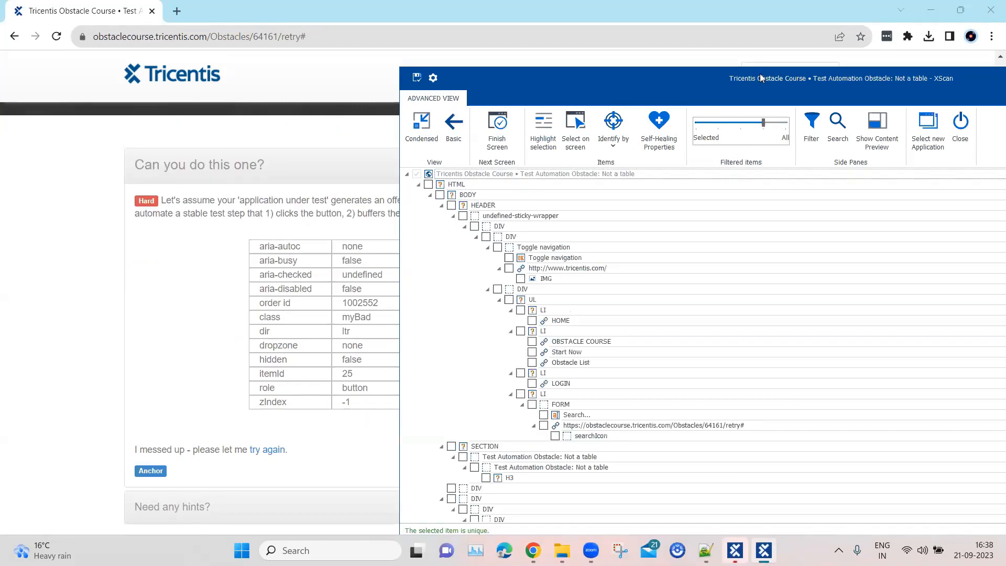
{"action": "left_click_drag", "start_coordinate": [762, 79], "coordinate": [536, 55]}
{"action": "scroll", "coordinate": [582, 315], "scroll_direction": "down", "scroll_amount": 9}
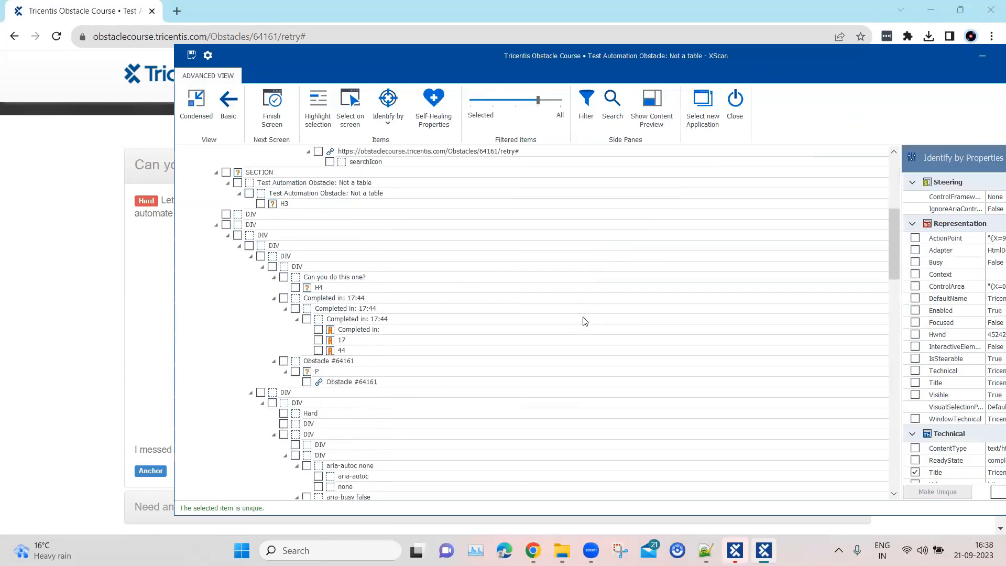
{"action": "scroll", "coordinate": [585, 321], "scroll_direction": "down", "scroll_amount": 15}
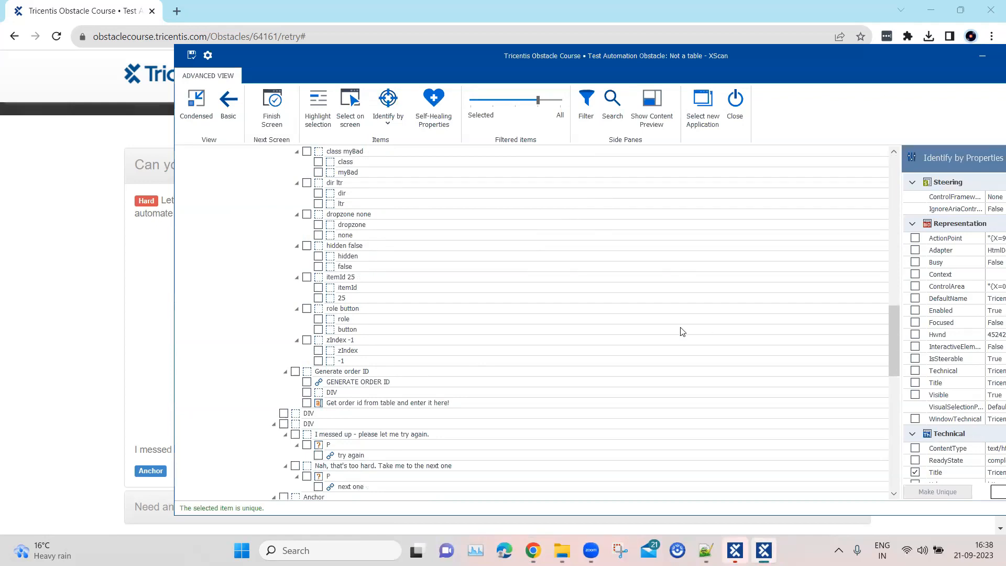
{"action": "scroll", "coordinate": [683, 331], "scroll_direction": "up", "scroll_amount": 4}
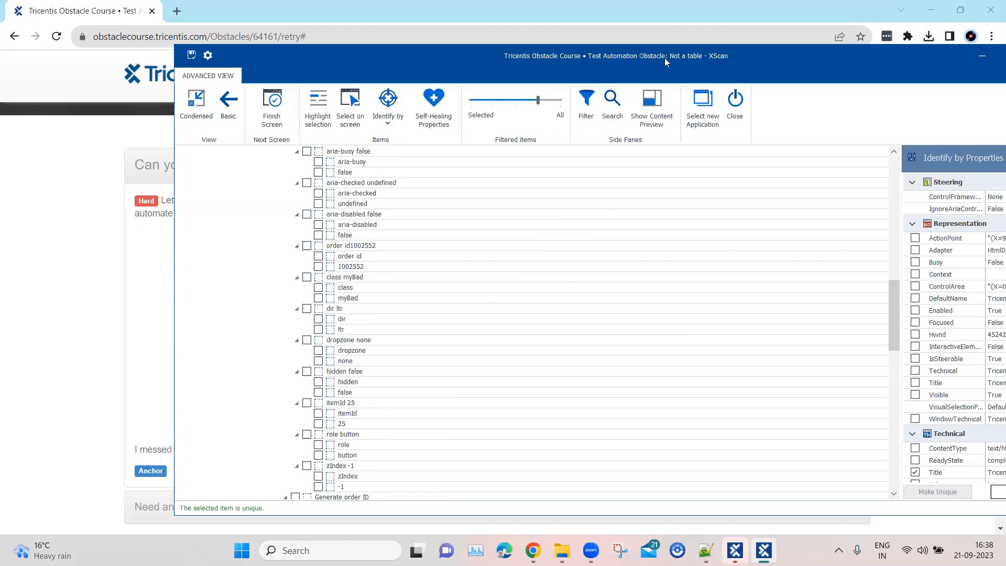
{"action": "left_click_drag", "start_coordinate": [649, 58], "coordinate": [533, 54]}
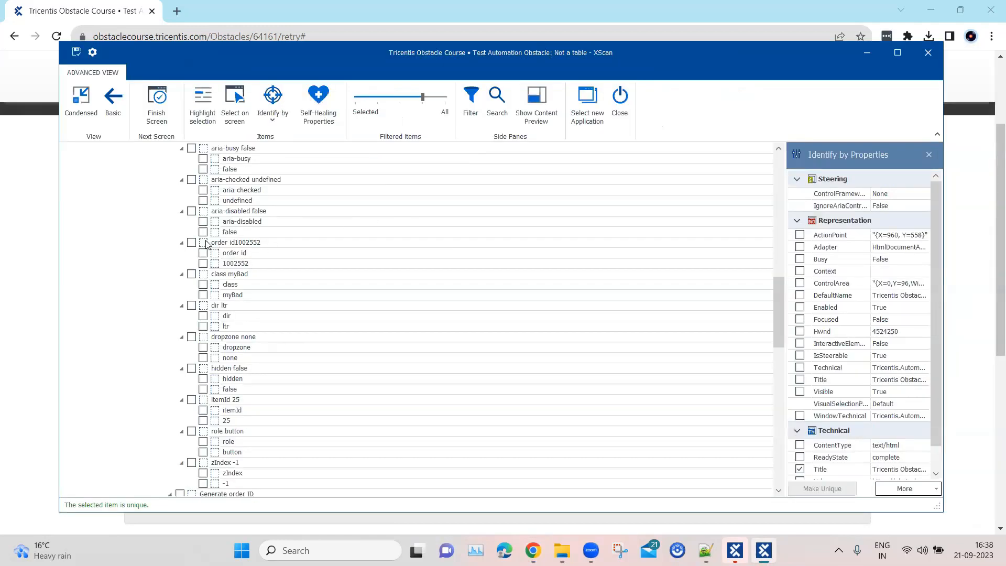
{"action": "scroll", "coordinate": [288, 249], "scroll_direction": "up", "scroll_amount": 4}
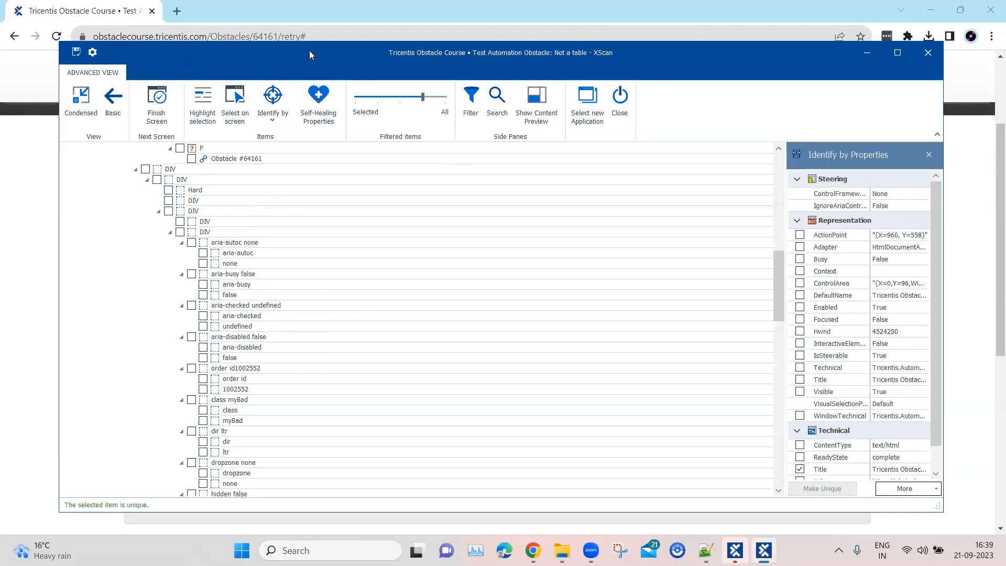
{"action": "left_click_drag", "start_coordinate": [309, 51], "coordinate": [336, 50]}
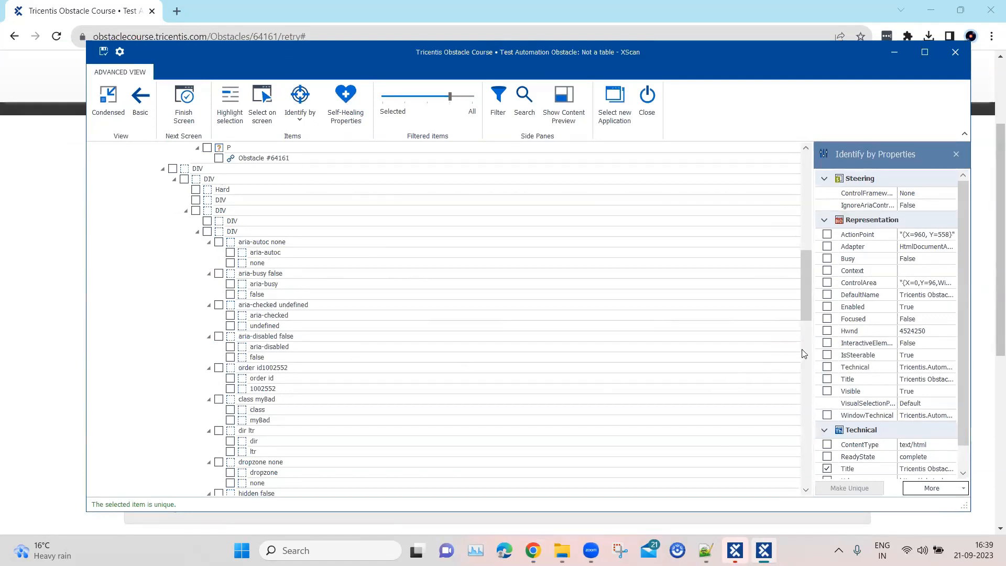
Select the order id's value cell and remove InnerText from its identification properties, keeping Tag.
{"action": "left_click_drag", "start_coordinate": [813, 351], "coordinate": [725, 351]}
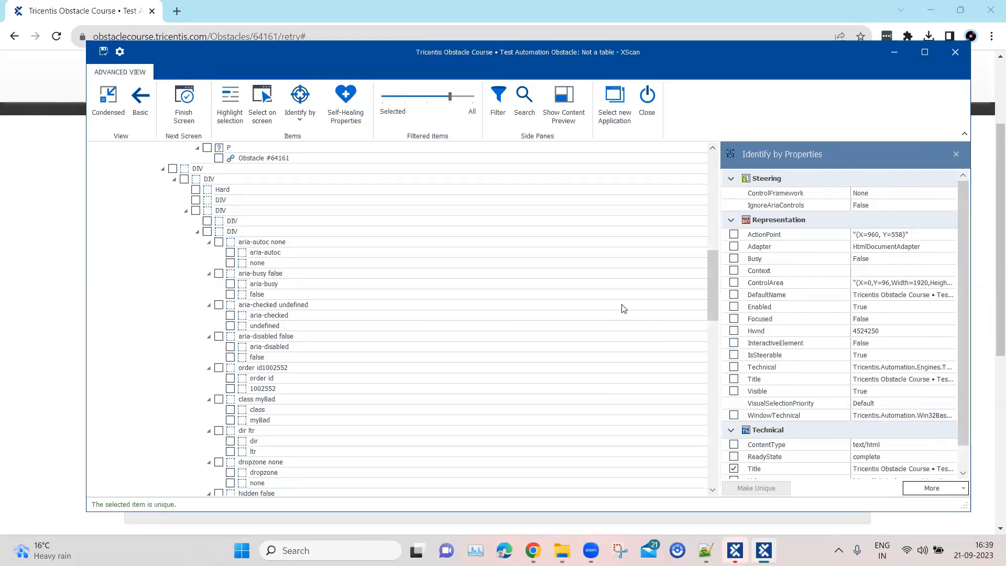
{"action": "left_click", "coordinate": [231, 389]}
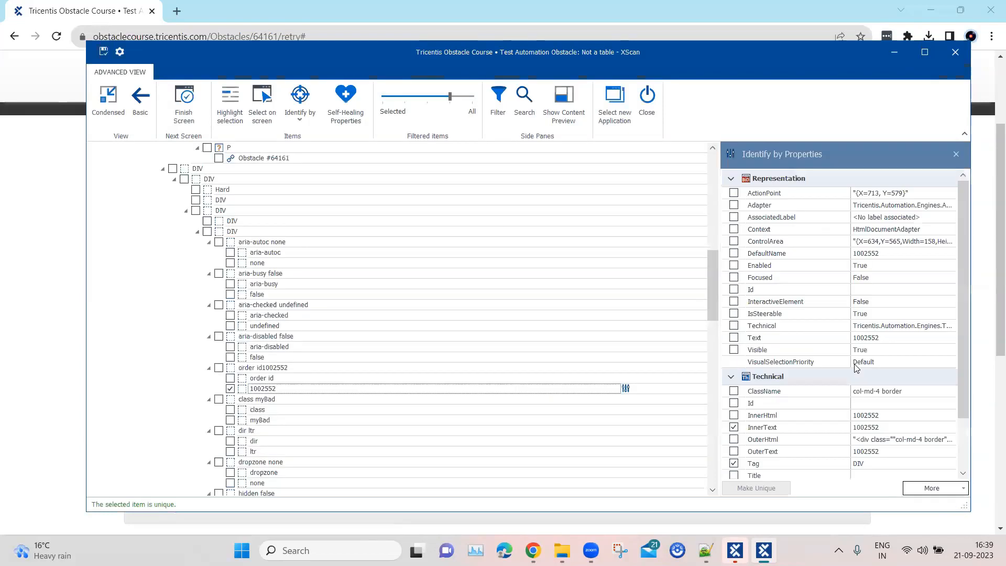
{"action": "left_click_drag", "start_coordinate": [965, 343], "coordinate": [963, 414]}
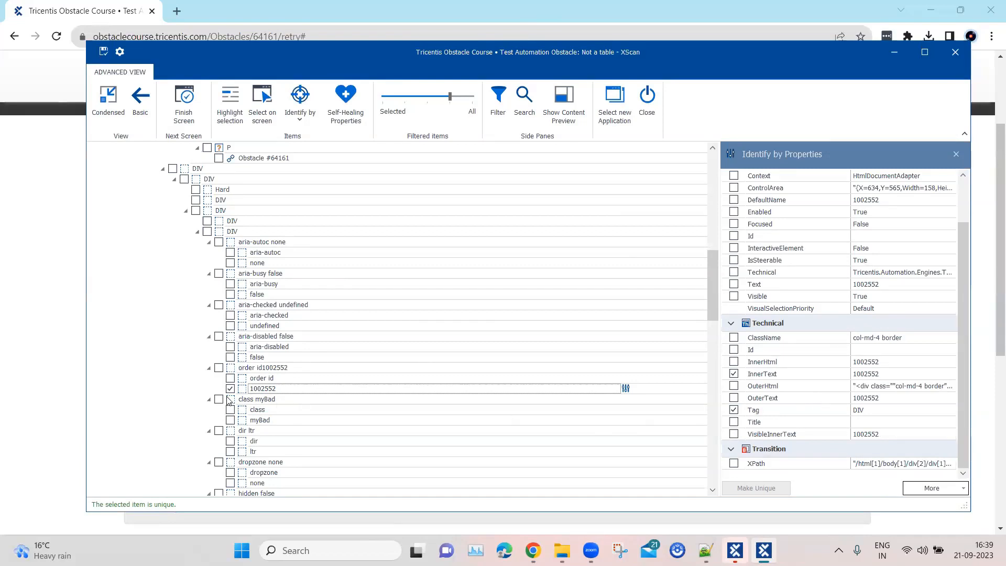
{"action": "left_click", "coordinate": [734, 374]}
{"action": "left_click", "coordinate": [734, 374]}
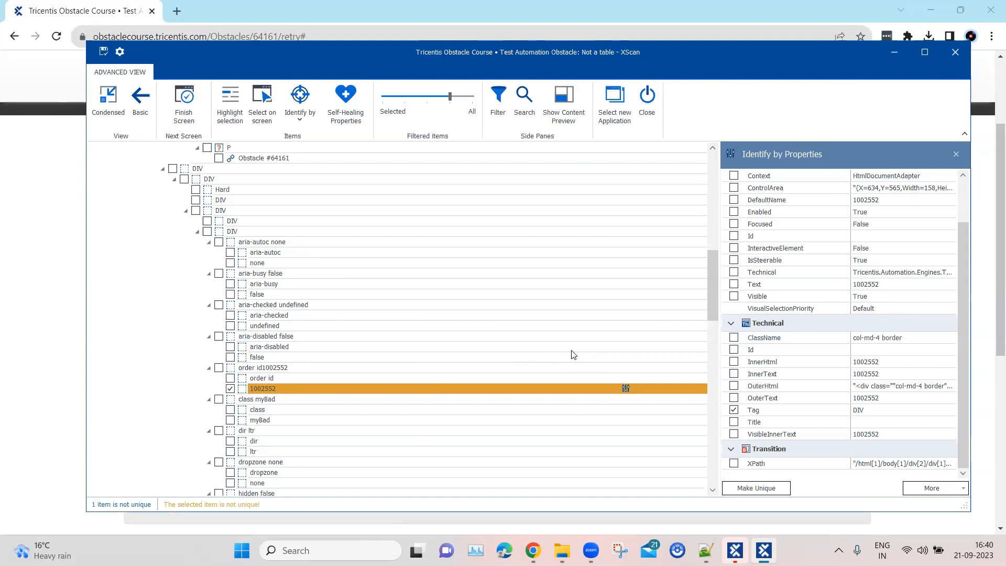
Identify the order id's value cell by anchor, using the "order id" label cell as the anchor control.
{"action": "left_click", "coordinate": [312, 128]}
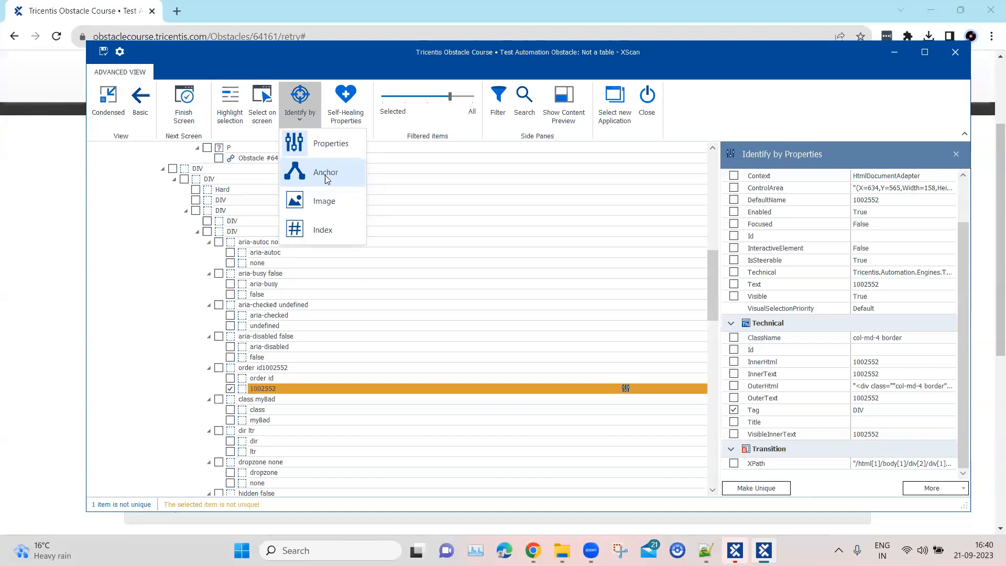
{"action": "left_click", "coordinate": [325, 174]}
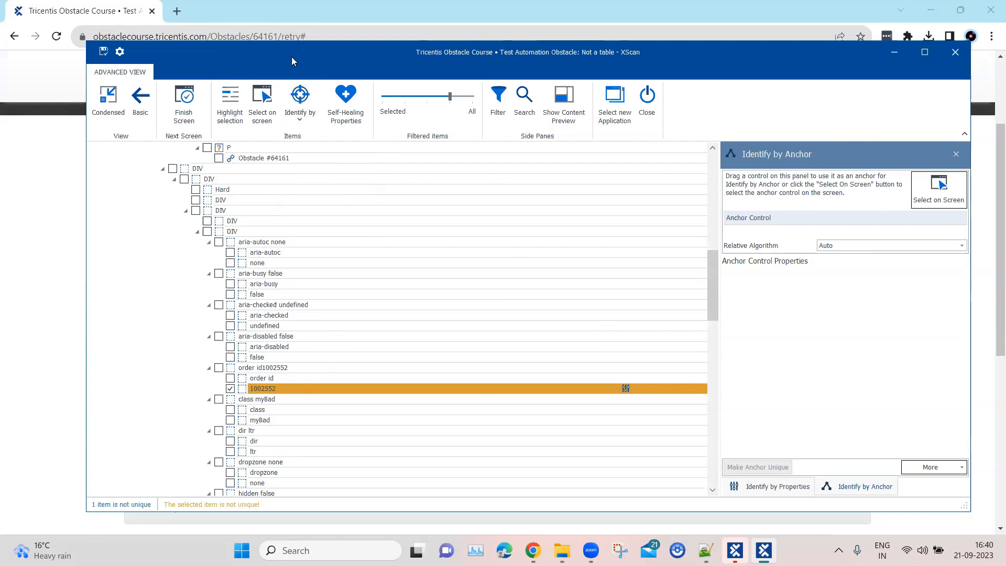
{"action": "left_click_drag", "start_coordinate": [600, 66], "coordinate": [915, 70]}
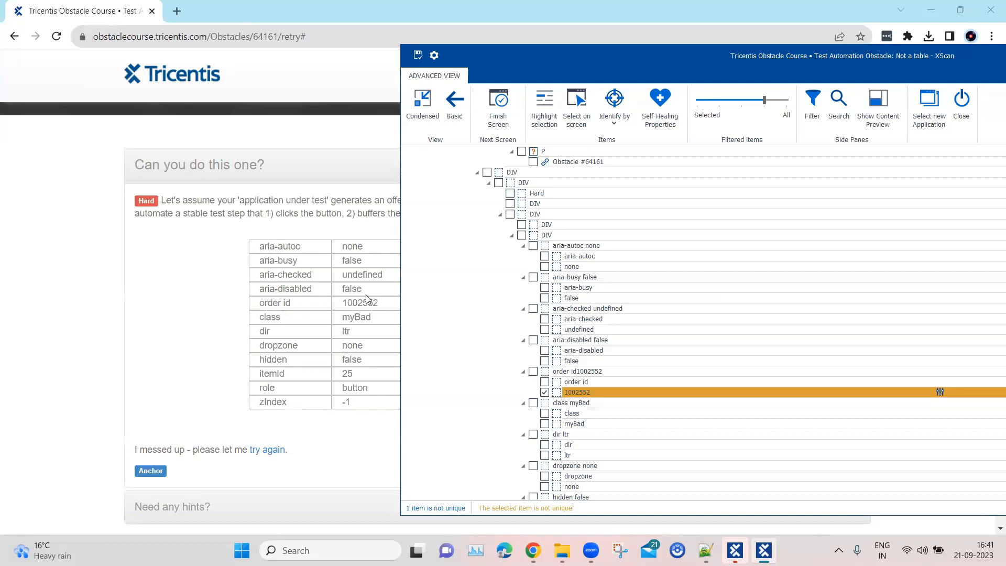
{"action": "left_click", "coordinate": [347, 304]}
{"action": "left_click_drag", "start_coordinate": [347, 304], "coordinate": [385, 305]}
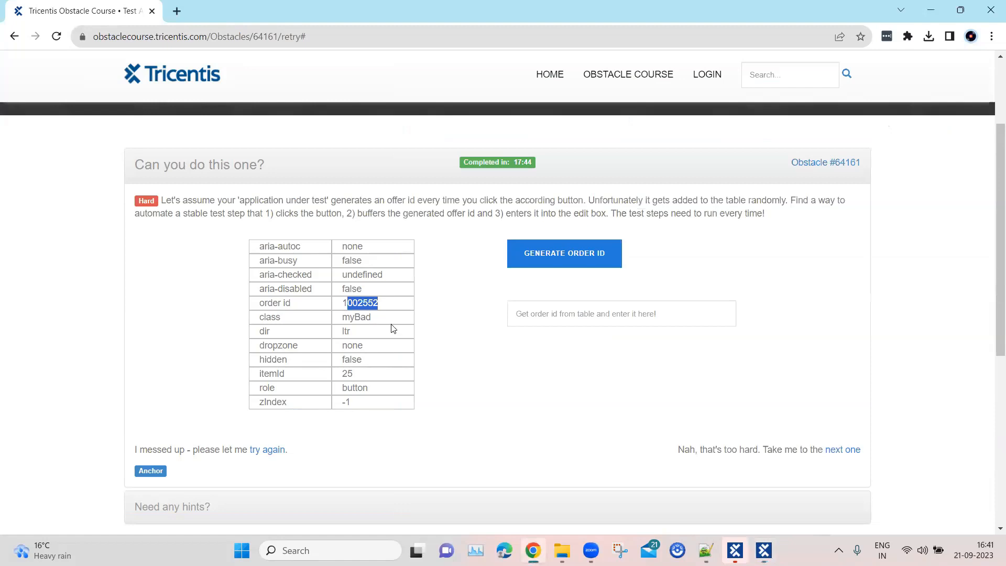
{"action": "left_click", "coordinate": [765, 550]}
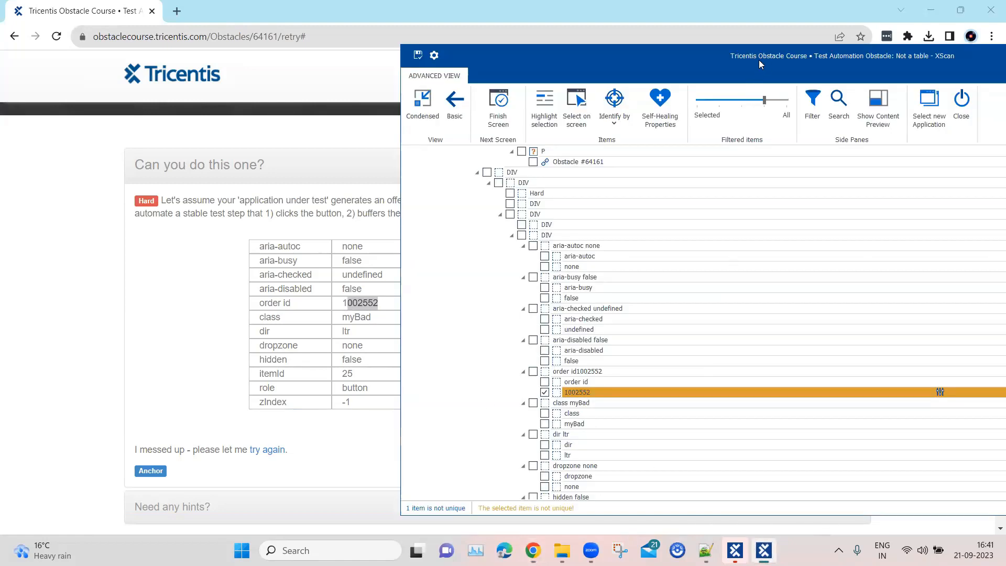
{"action": "left_click_drag", "start_coordinate": [759, 59], "coordinate": [441, 53]}
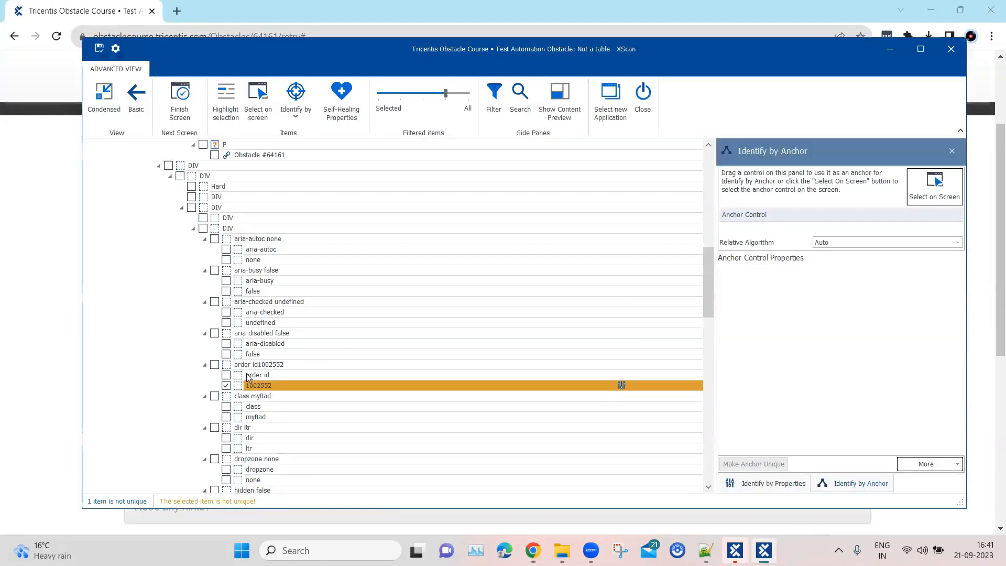
{"action": "left_click_drag", "start_coordinate": [259, 384], "coordinate": [763, 219]}
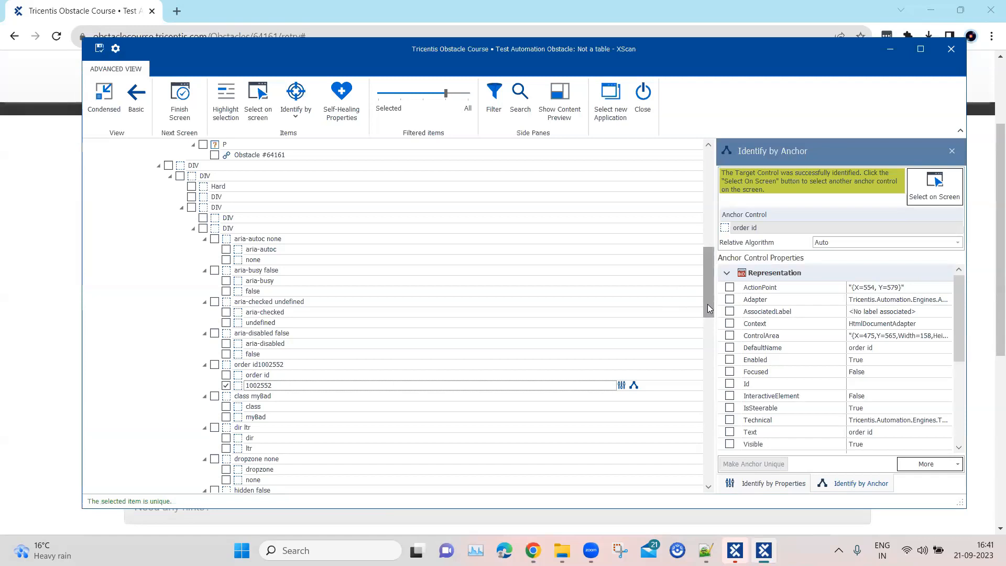
Narrow the filtered items and add the GENERATE ORDER ID link and the order id edit box to the selection.
{"action": "left_click_drag", "start_coordinate": [709, 309], "coordinate": [707, 204]}
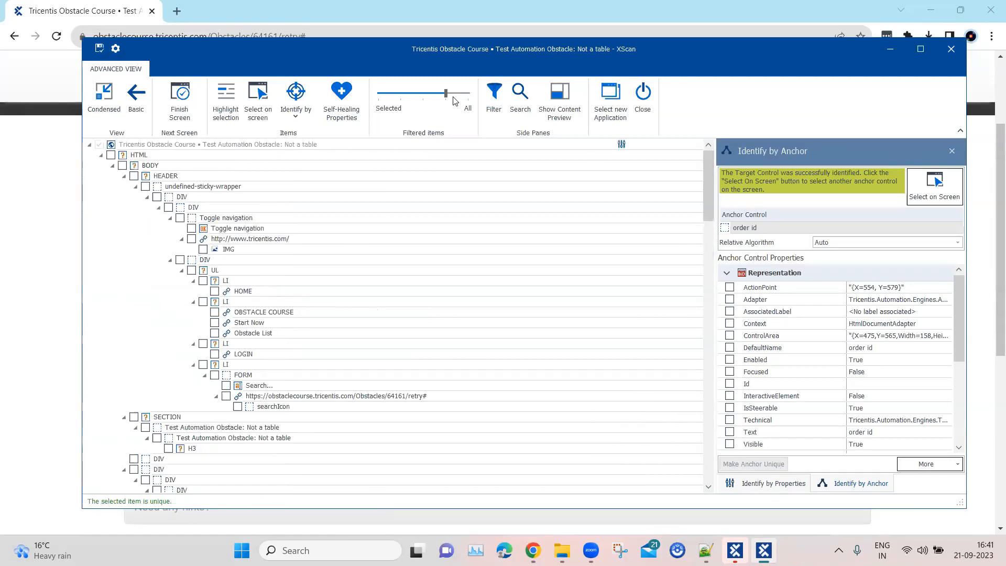
{"action": "left_click", "coordinate": [402, 105]}
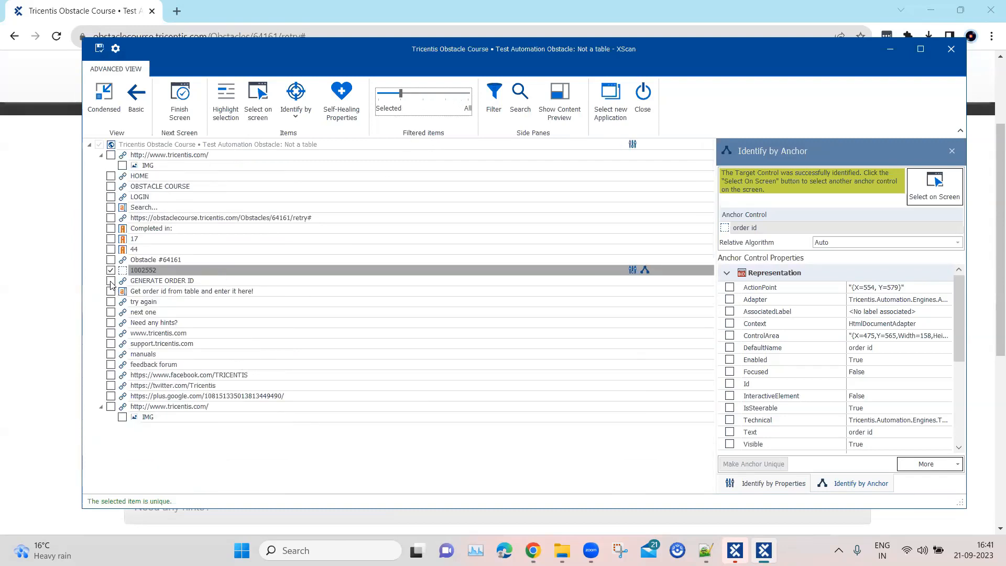
{"action": "left_click", "coordinate": [110, 282]}
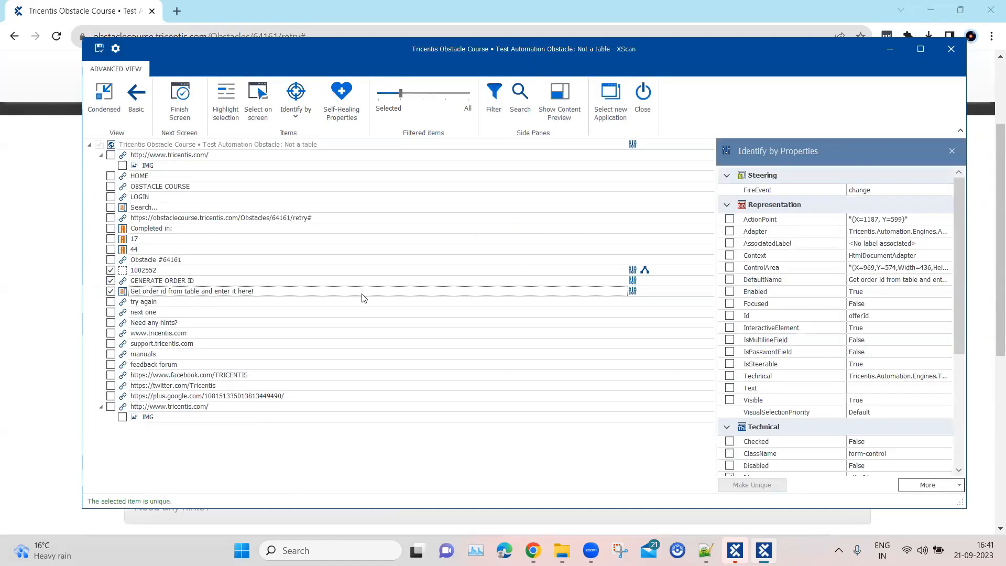
Save the selected controls as a module, close XScan and switch to Tosca Commander.
{"action": "left_click", "coordinate": [99, 49]}
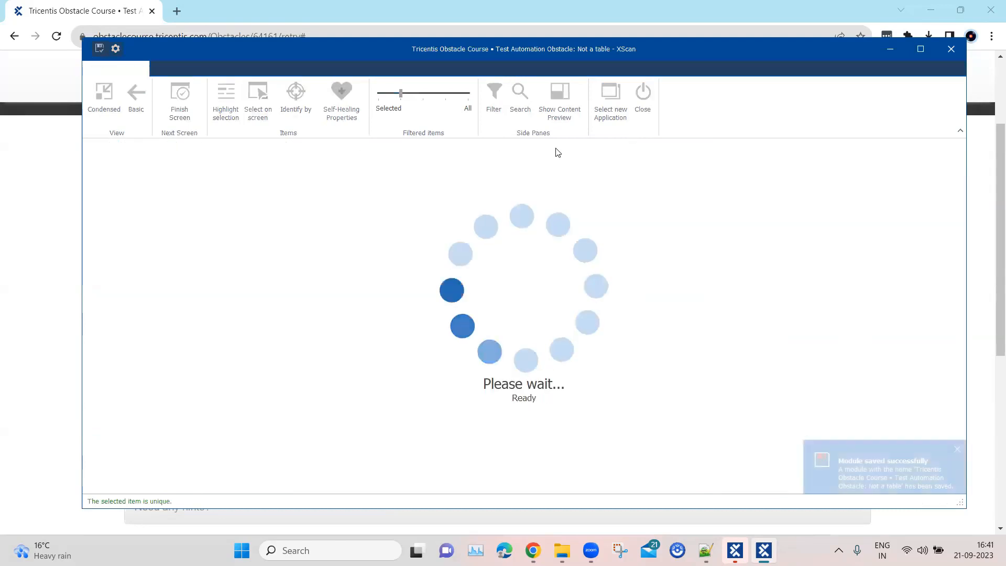
{"action": "left_click", "coordinate": [643, 105]}
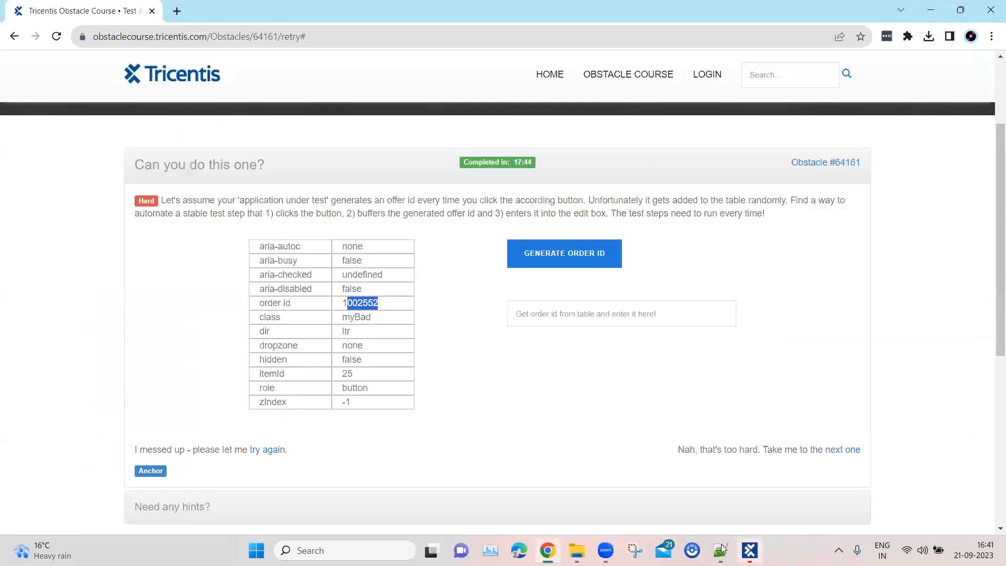
{"action": "left_click", "coordinate": [749, 551]}
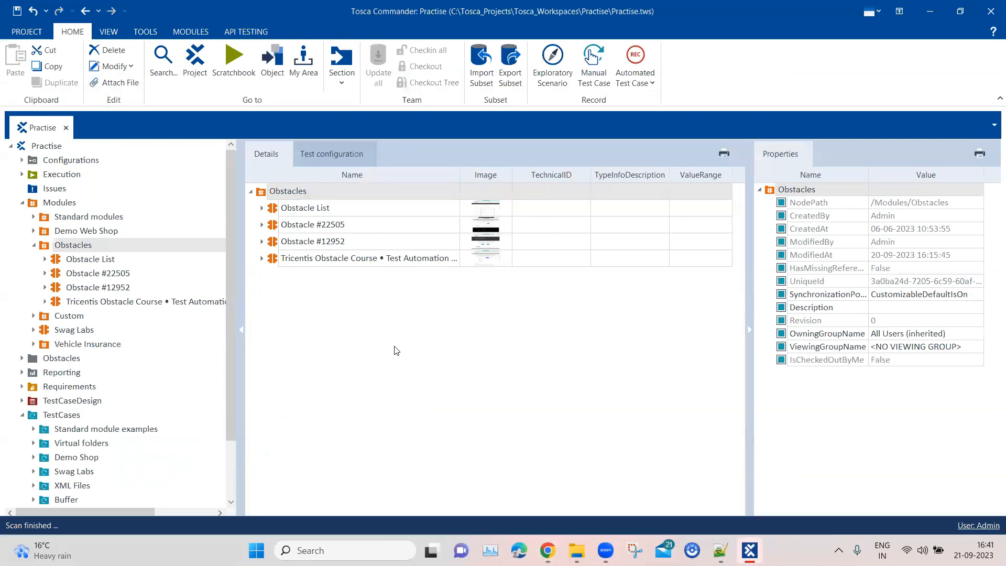
Rename the newly scanned module in the Obstacles folder to Obstacle #64161, copying the title from the obstacle page in Chrome.
{"action": "left_click", "coordinate": [548, 550]}
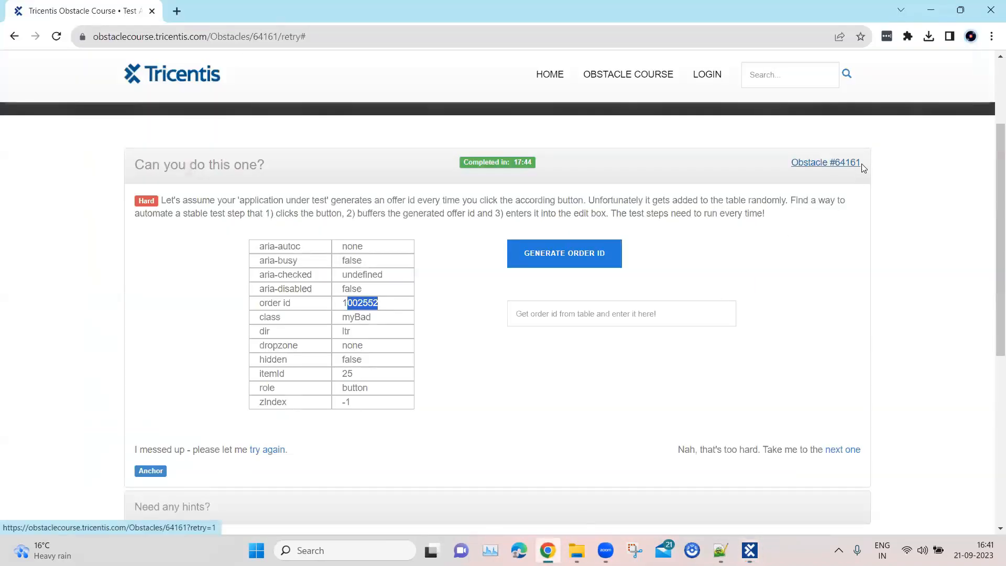
{"action": "triple_click", "coordinate": [847, 161]}
{"action": "key", "text": "ctrl+c"}
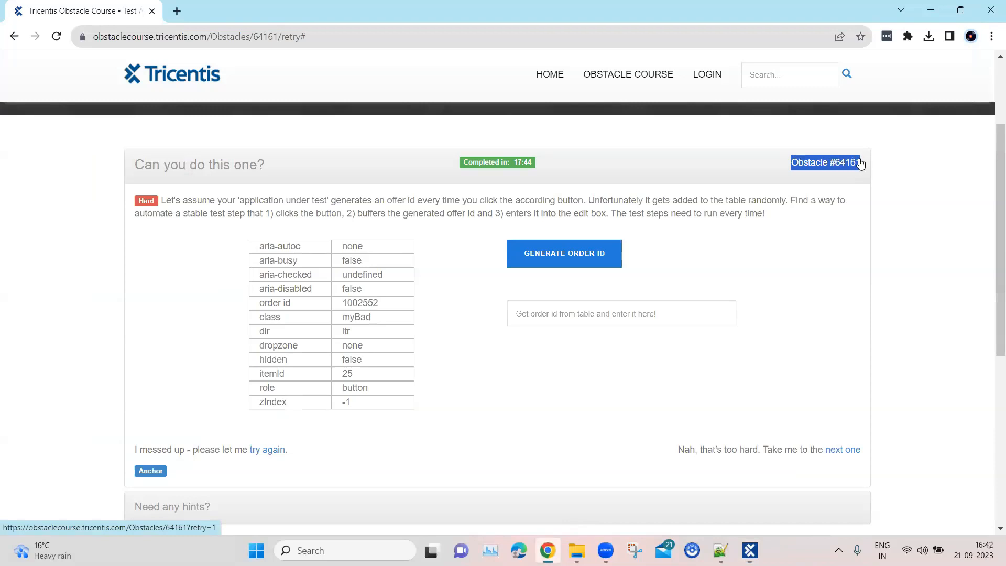
{"action": "left_click", "coordinate": [931, 10]}
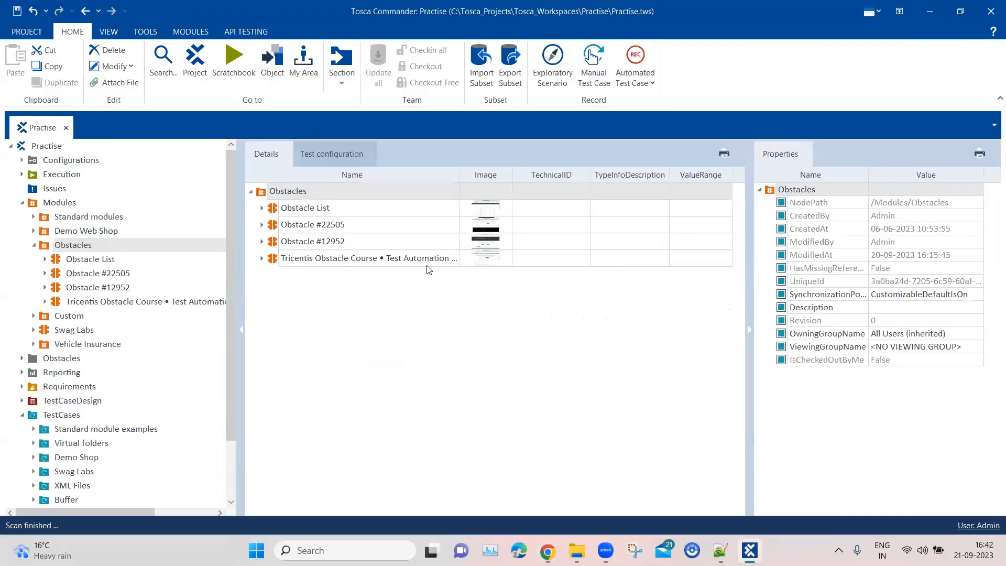
{"action": "left_click", "coordinate": [412, 261]}
{"action": "left_click", "coordinate": [407, 261]}
{"action": "key", "text": "ctrl+a"}
{"action": "key", "text": "ctrl+v"}
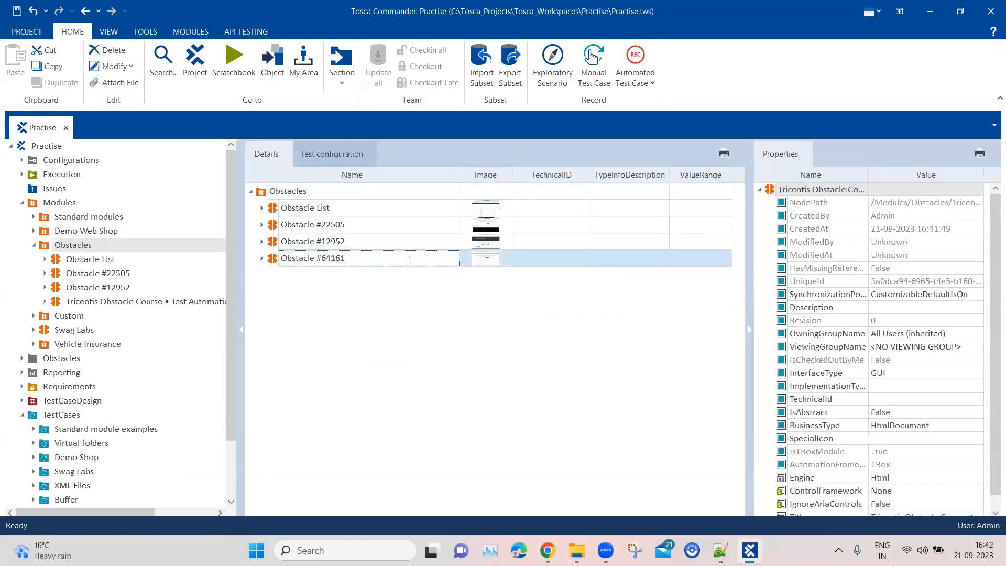
{"action": "key", "text": "Return"}
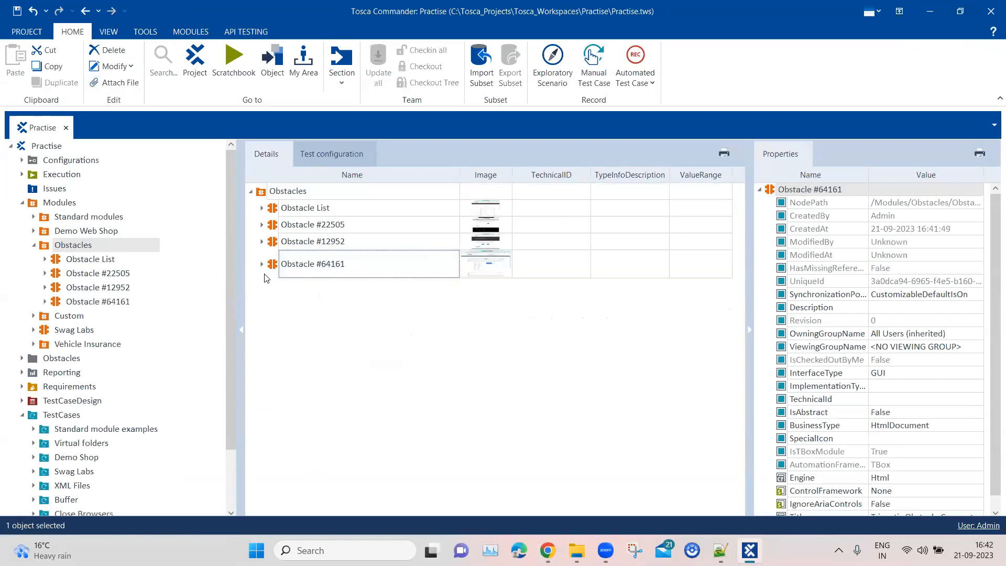
Expand the Obstacle #64161 module and move the GENERATE ORDER ID control above the order id value's container.
{"action": "left_click", "coordinate": [264, 273]}
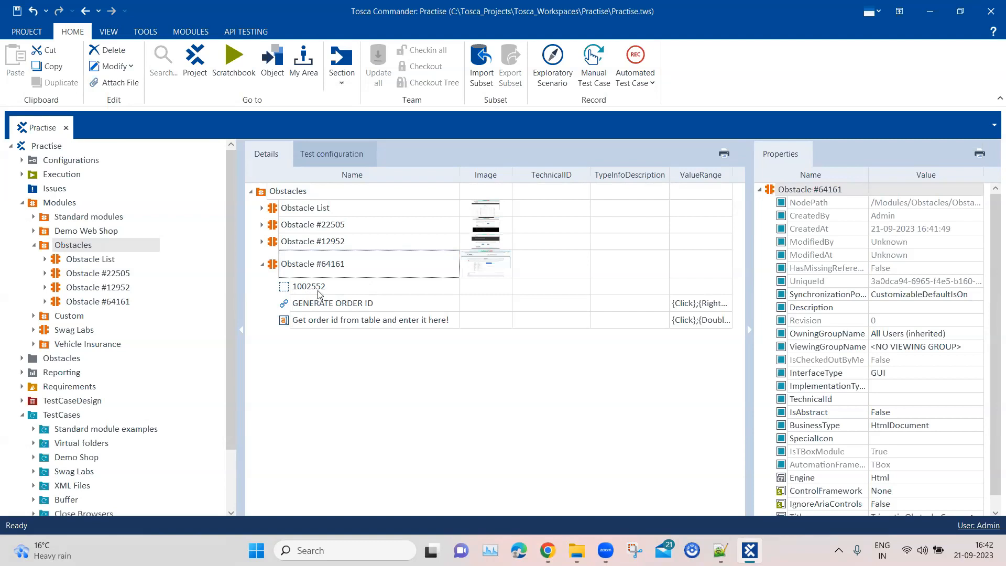
{"action": "left_click_drag", "start_coordinate": [312, 304], "coordinate": [292, 285]}
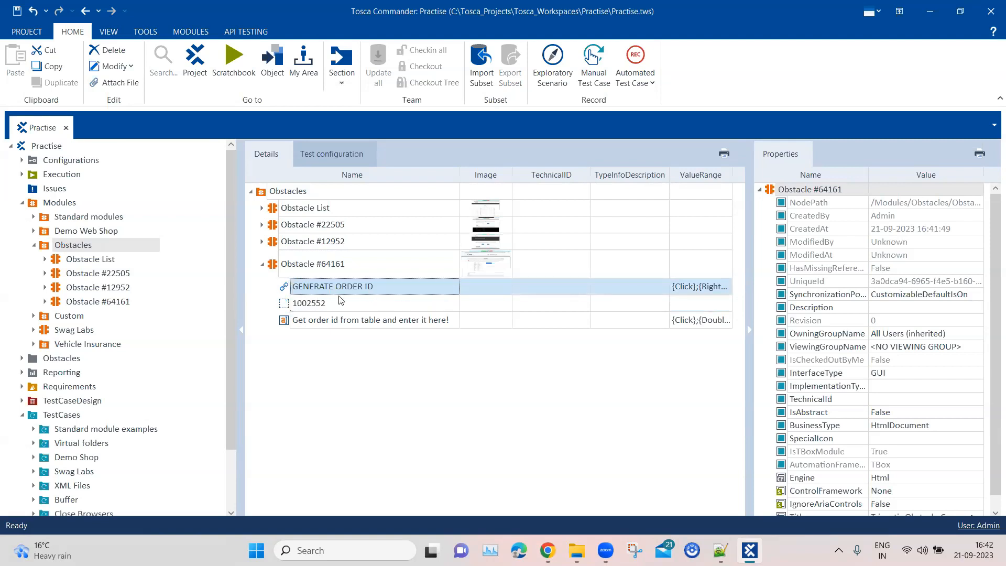
{"action": "left_click", "coordinate": [306, 309]}
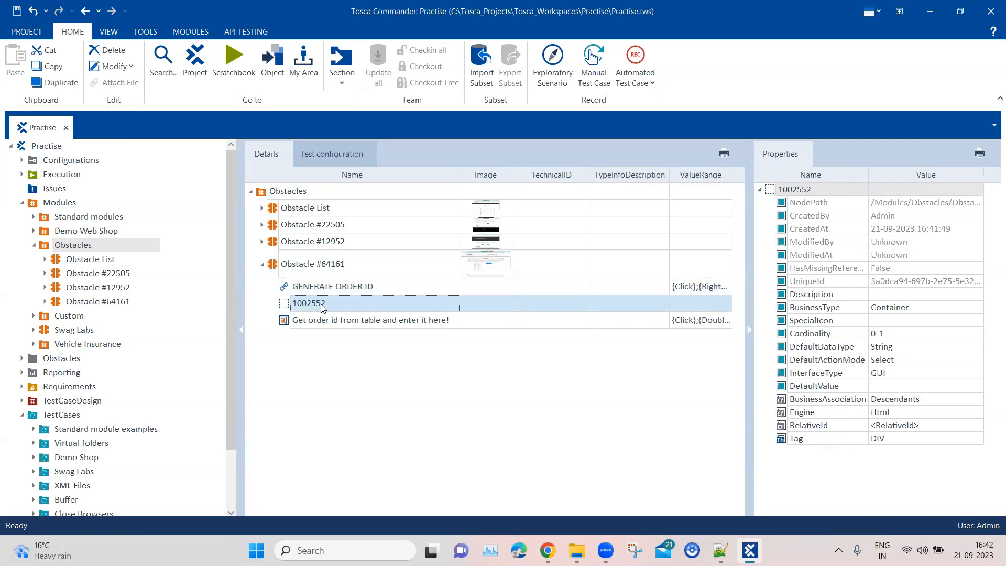
{"action": "left_click", "coordinate": [324, 322]}
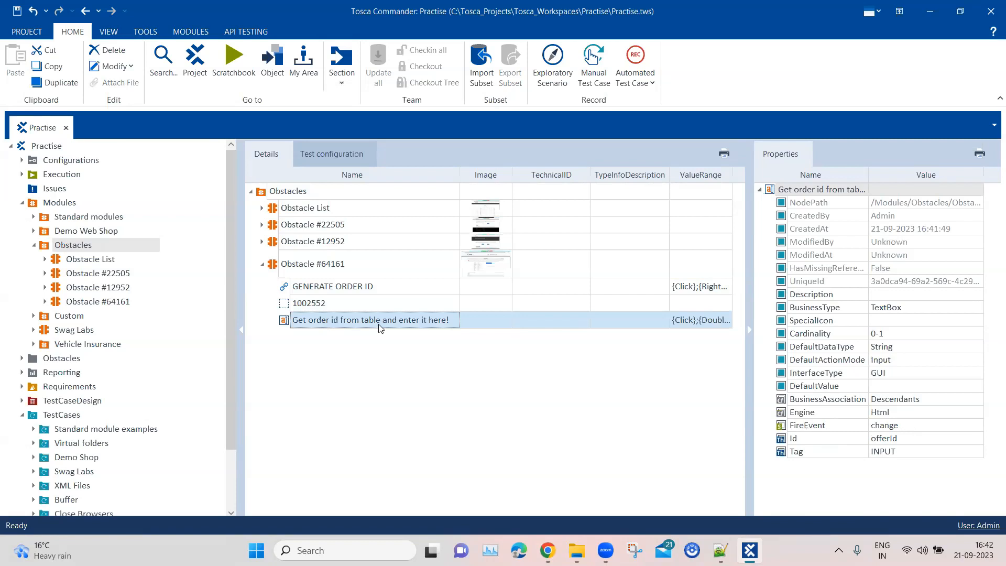
Rename the module's order id value control, the DIV container, to Order Id.
{"action": "left_click", "coordinate": [331, 307]}
{"action": "left_click", "coordinate": [336, 307]}
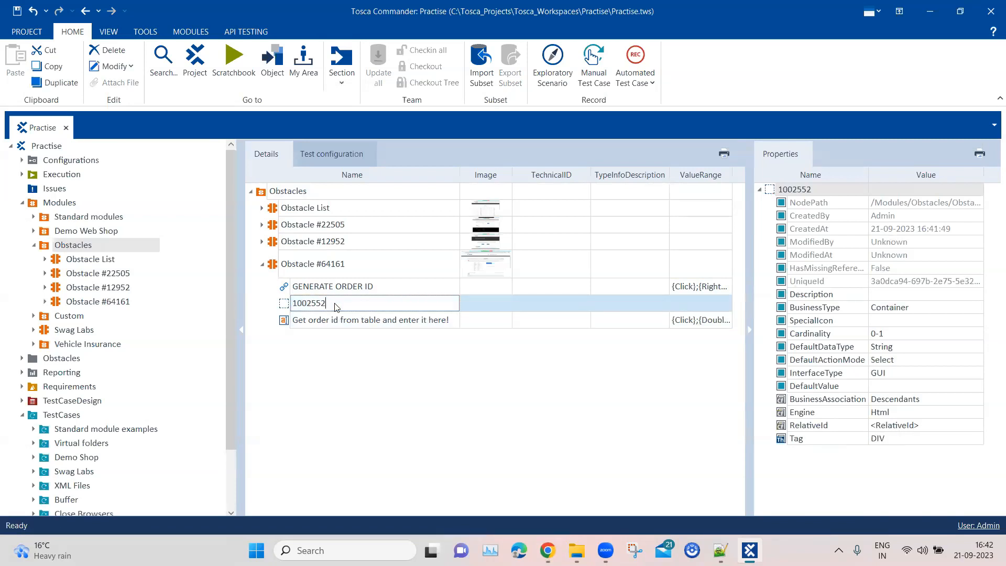
{"action": "left_click_drag", "start_coordinate": [292, 303], "coordinate": [333, 303]}
{"action": "type", "text": "Ord"}
{"action": "key", "text": "Return"}
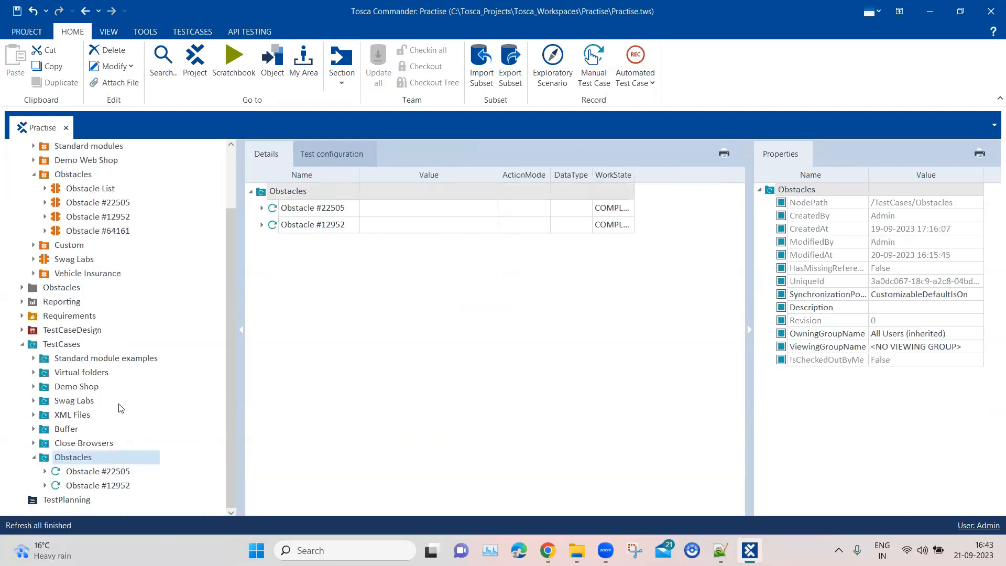
Create a test case named Obstacle #64161 in the TestCases Obstacles folder and add the Obstacle #64161 module to it.
{"action": "right_click", "coordinate": [86, 461]}
{"action": "left_click", "coordinate": [142, 318]}
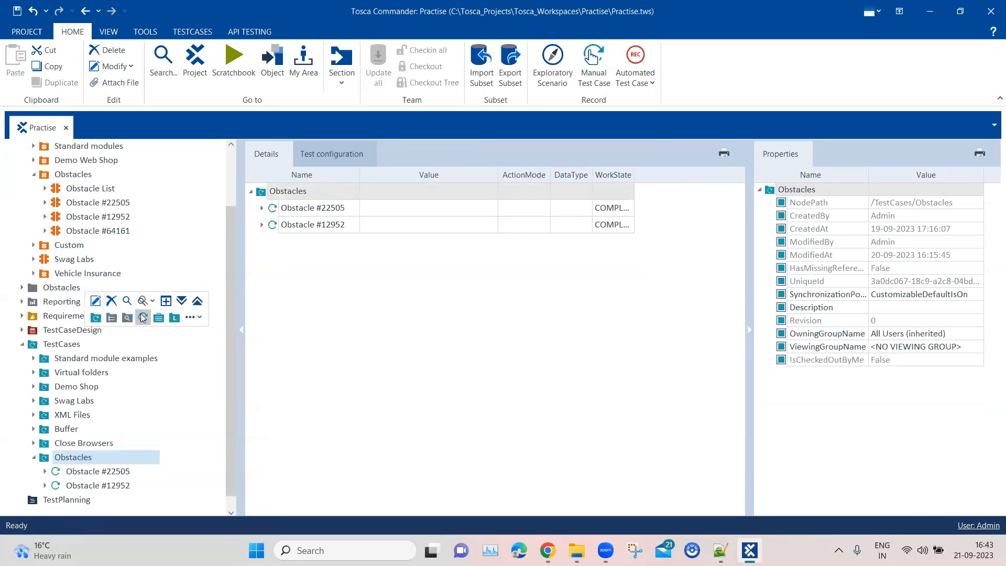
{"action": "left_click", "coordinate": [337, 193]}
{"action": "left_click_drag", "start_coordinate": [345, 191], "coordinate": [260, 191]}
{"action": "key", "text": "ctrl+v"}
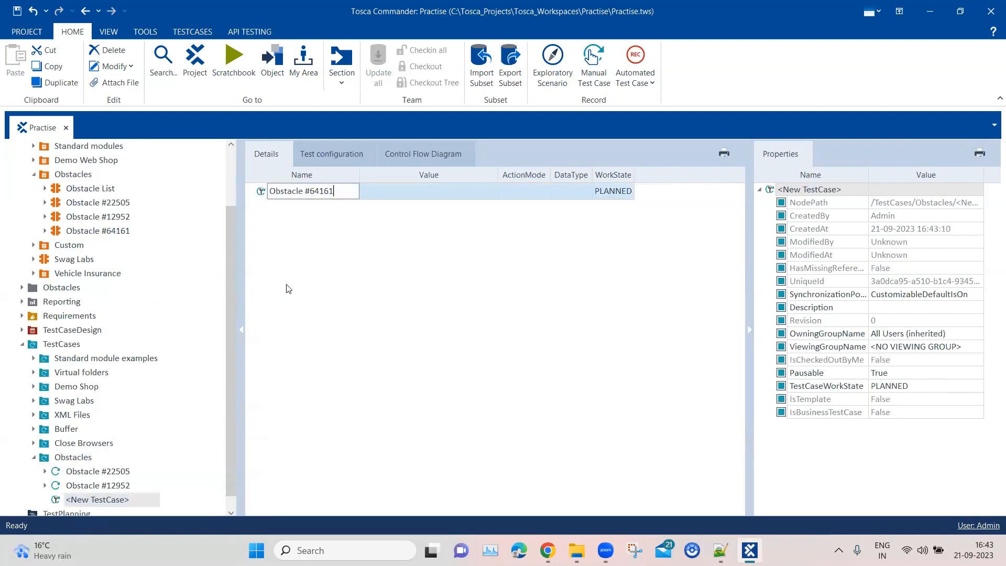
{"action": "left_click", "coordinate": [288, 289]}
{"action": "left_click_drag", "start_coordinate": [73, 232], "coordinate": [288, 201]}
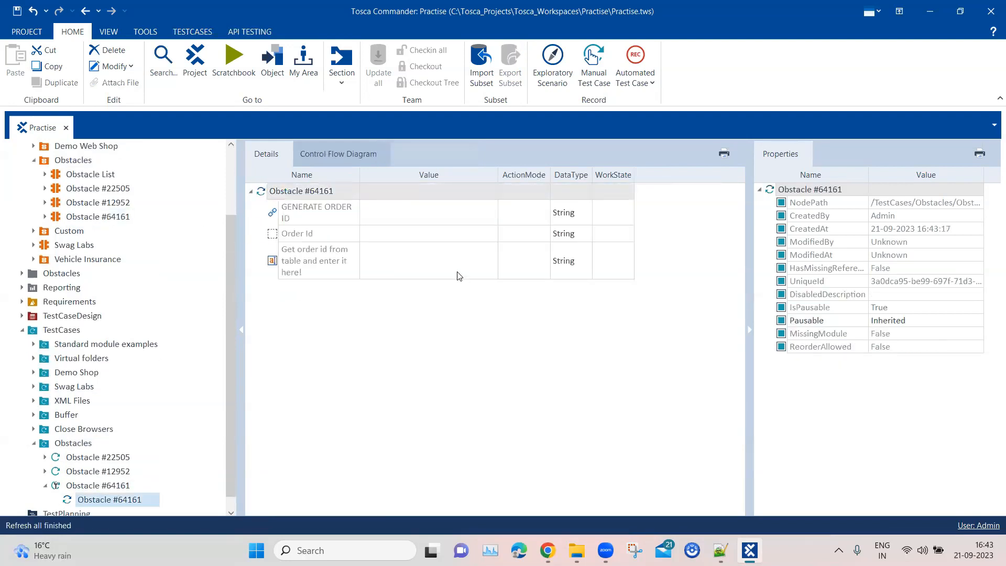
Set the GENERATE ORDER ID value in the Obstacle #64161 test step to X.
{"action": "left_click", "coordinate": [547, 551]}
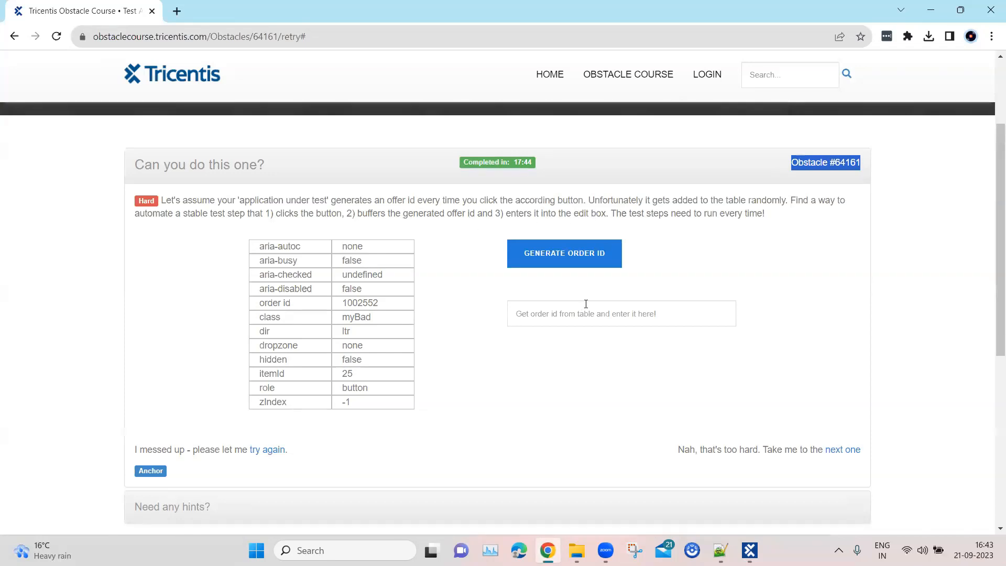
{"action": "left_click", "coordinate": [991, 13]}
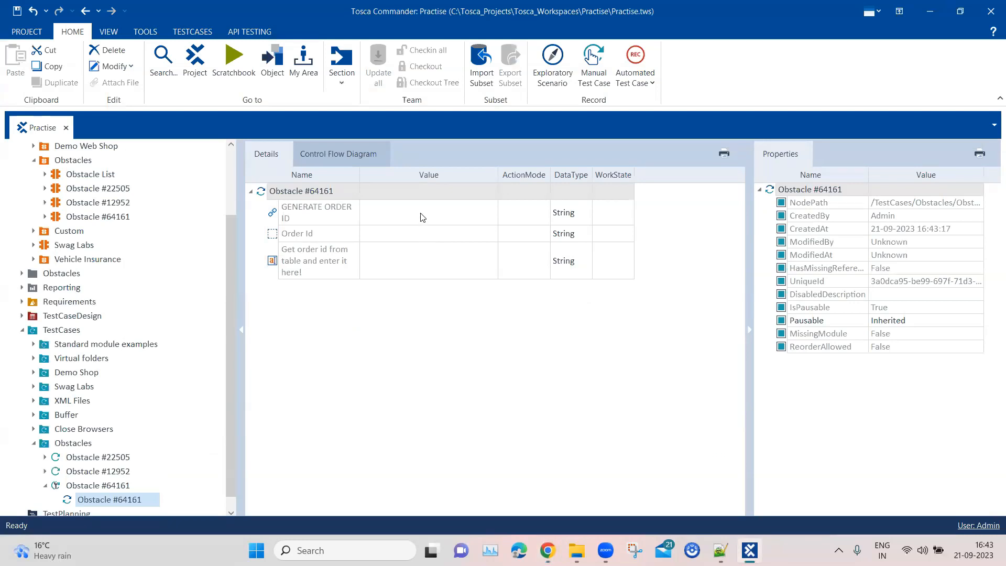
{"action": "left_click", "coordinate": [420, 213]}
{"action": "left_click", "coordinate": [420, 216]}
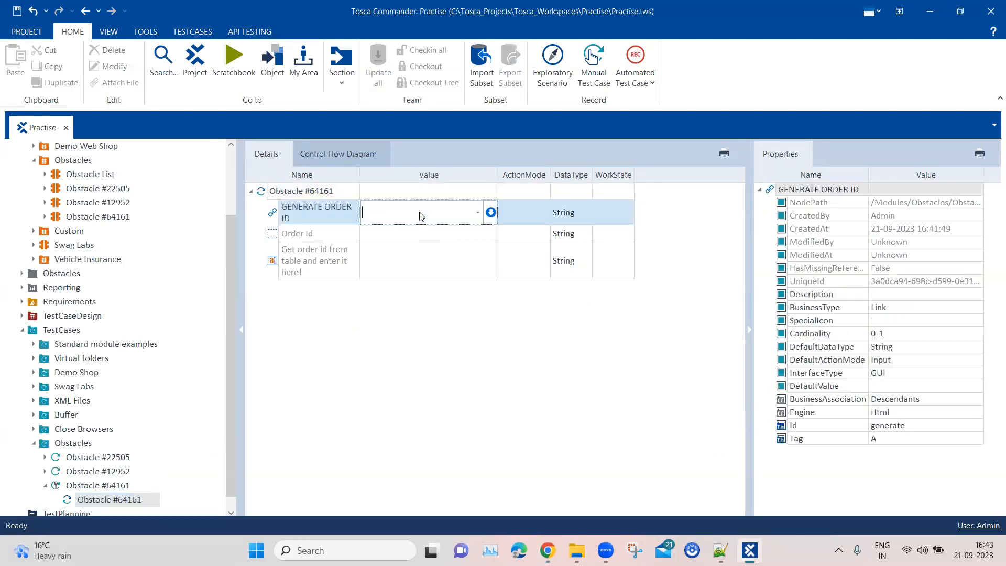
{"action": "left_click", "coordinate": [417, 233]}
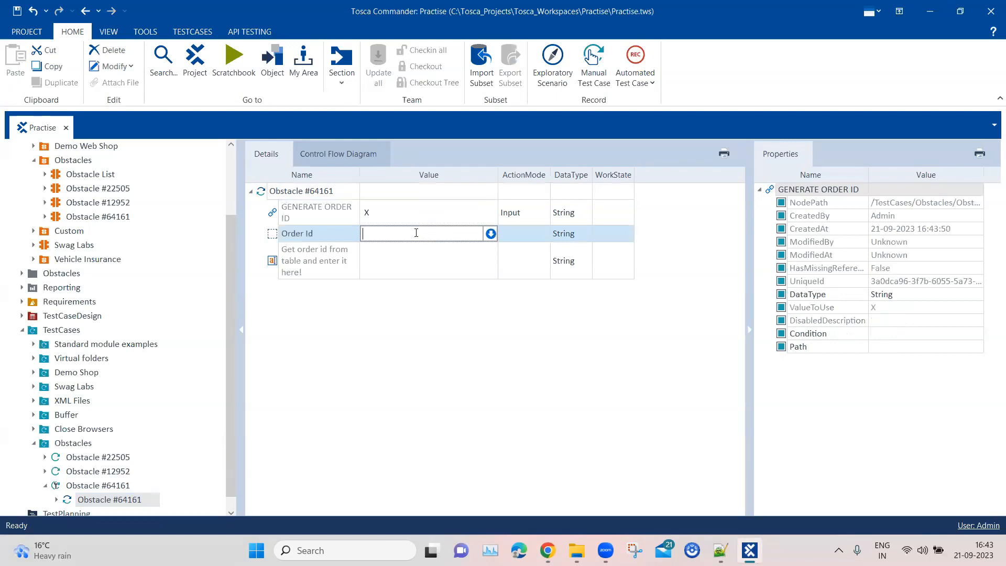
Set the action mode of the Order Id test step value to Buffer.
{"action": "left_click", "coordinate": [539, 239]}
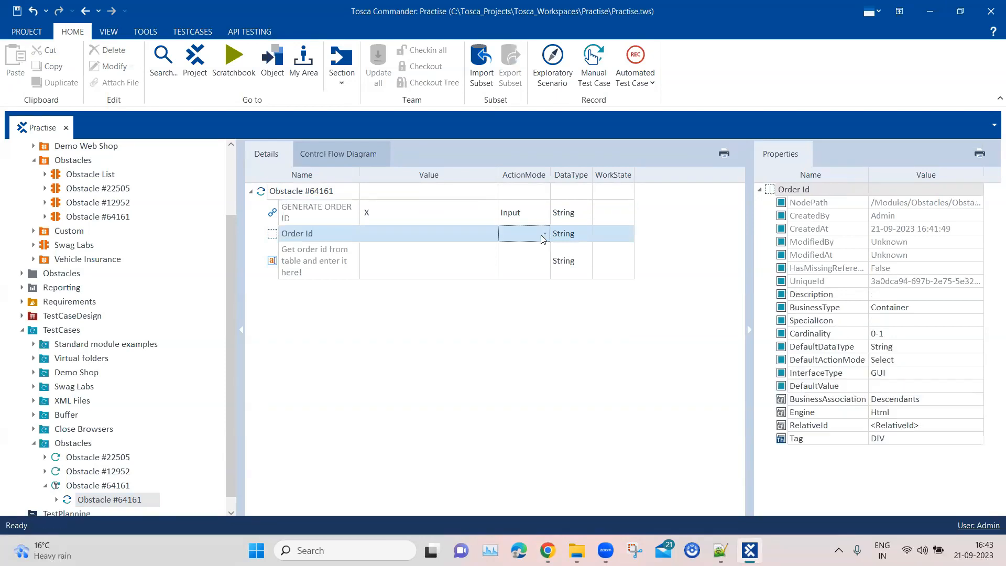
{"action": "left_click", "coordinate": [546, 236]}
{"action": "left_click", "coordinate": [525, 278]}
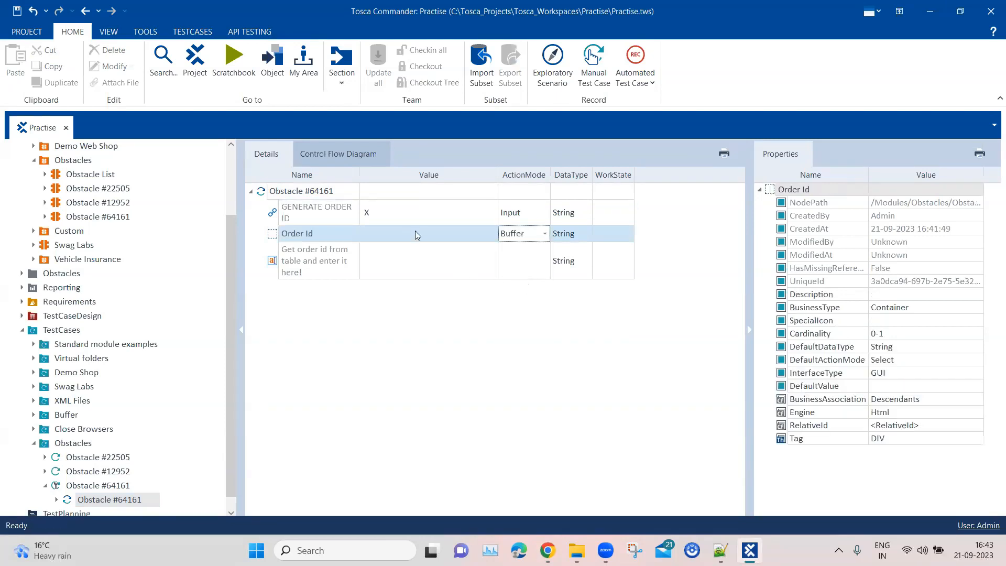
Buffer the InnerText property of Order Id under the buffer name orderId.
{"action": "left_click", "coordinate": [444, 234]}
{"action": "left_click", "coordinate": [491, 233]}
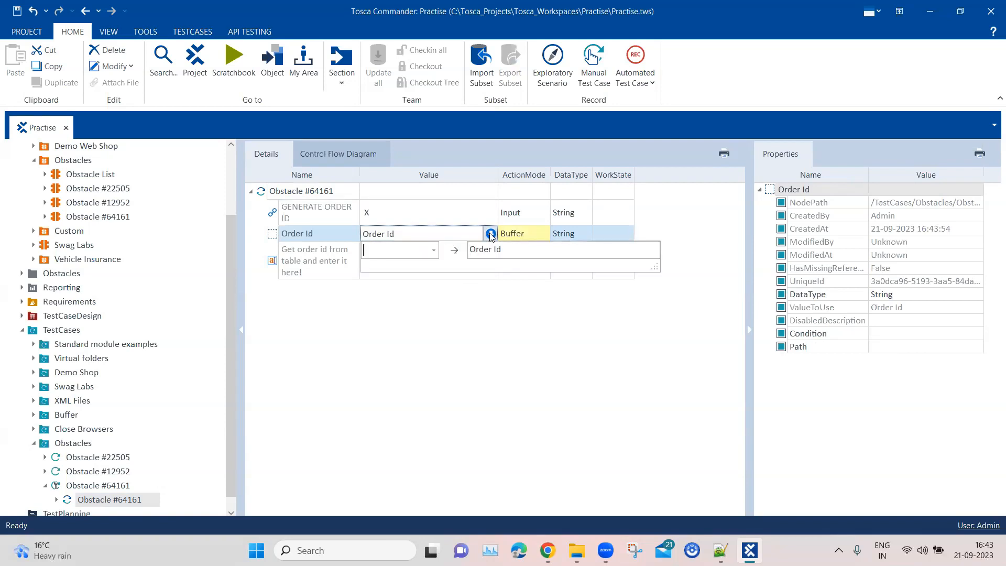
{"action": "left_click", "coordinate": [432, 252]}
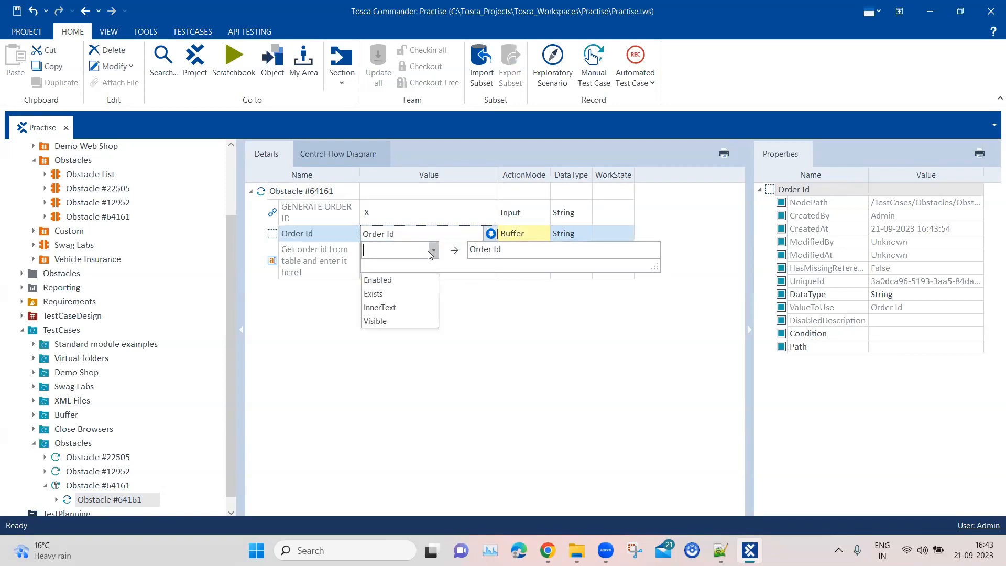
{"action": "left_click", "coordinate": [380, 307]}
{"action": "left_click", "coordinate": [506, 250]}
{"action": "left_click_drag", "start_coordinate": [506, 250], "coordinate": [471, 249]}
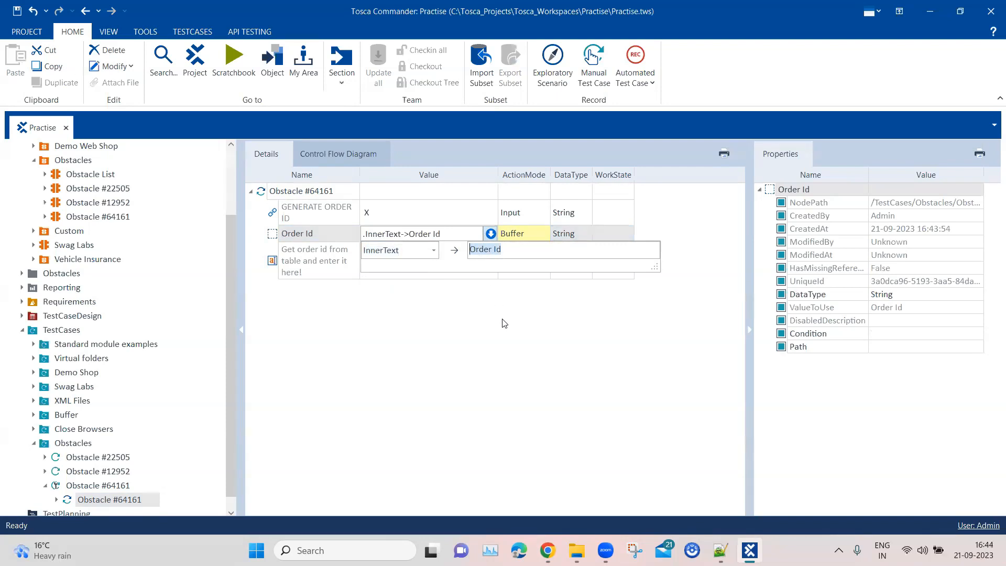
{"action": "type", "text": "orderId"}
{"action": "key", "text": "Return"}
Set the value of the "Get order id from table and enter it here!" edit box to {B[orderId]}.
{"action": "left_click", "coordinate": [410, 275]}
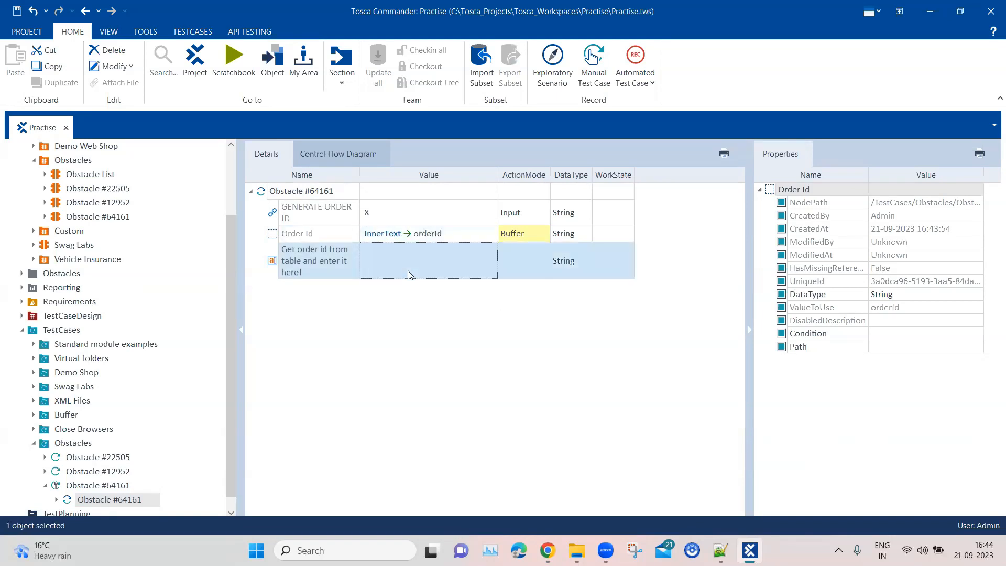
{"action": "left_click", "coordinate": [410, 274]}
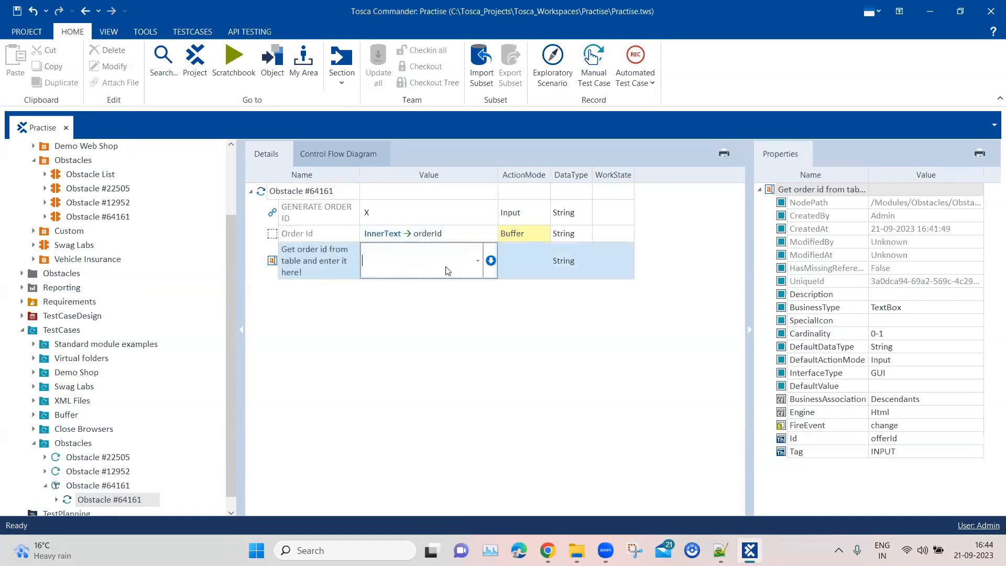
{"action": "type", "text": "{B"}
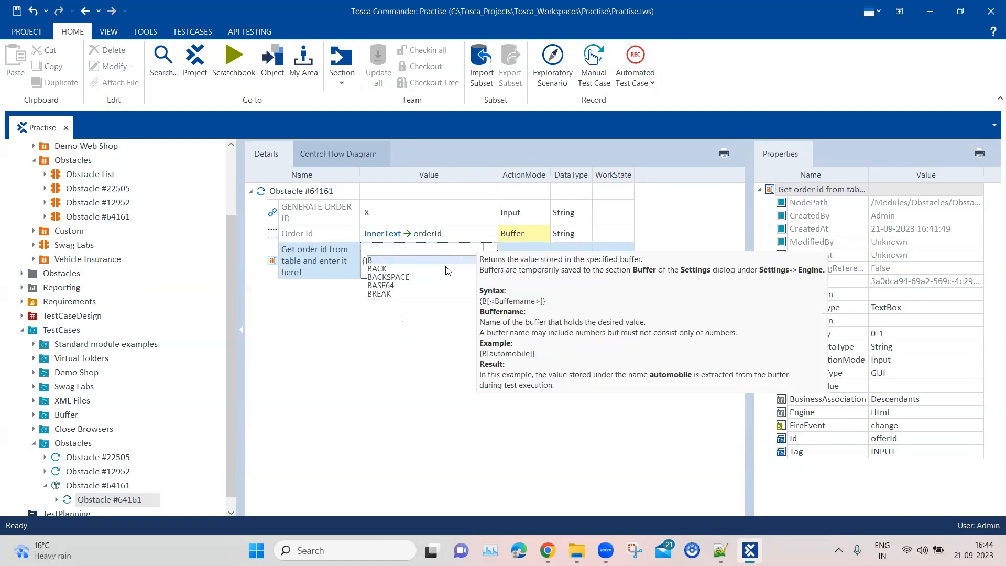
{"action": "type", "text": "["}
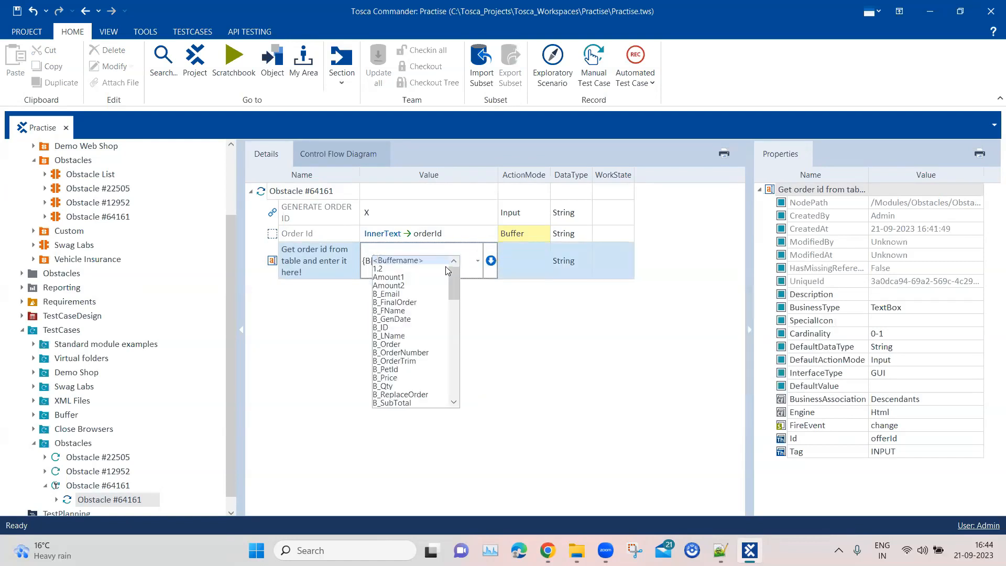
{"action": "type", "text": "order"}
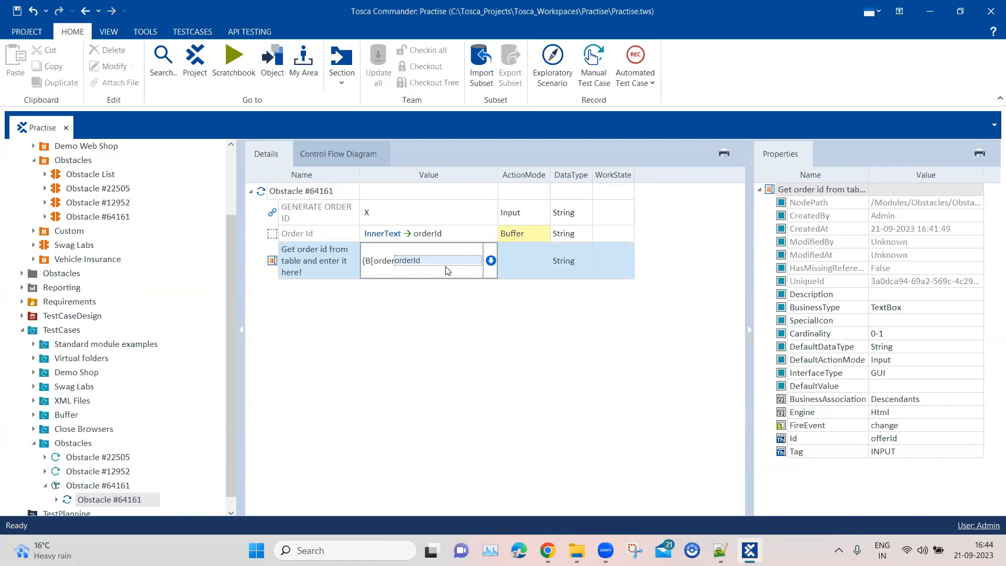
{"action": "key", "text": "Tab"}
{"action": "type", "text": "]}"}
{"action": "left_click", "coordinate": [498, 387]}
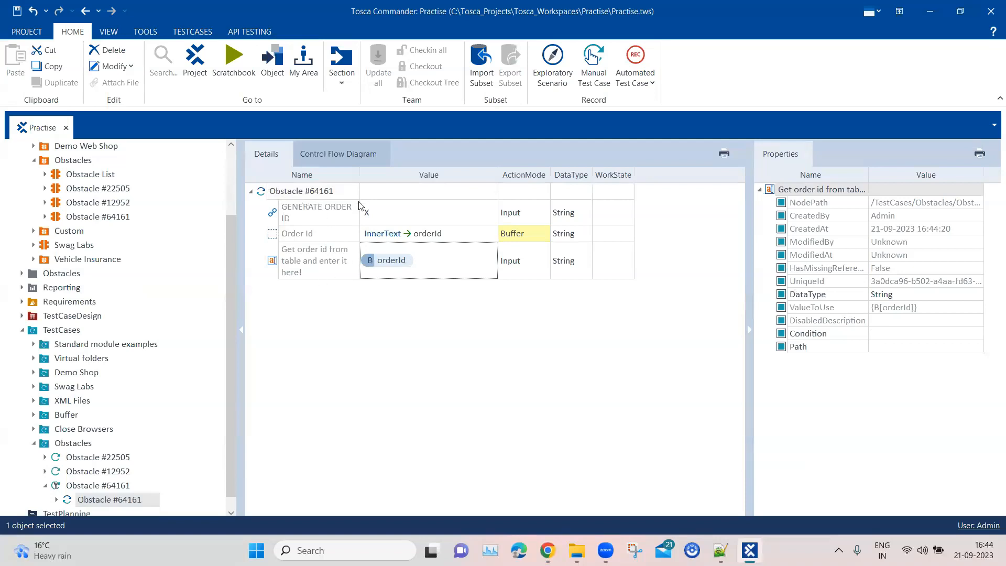
{"action": "left_click", "coordinate": [310, 210]}
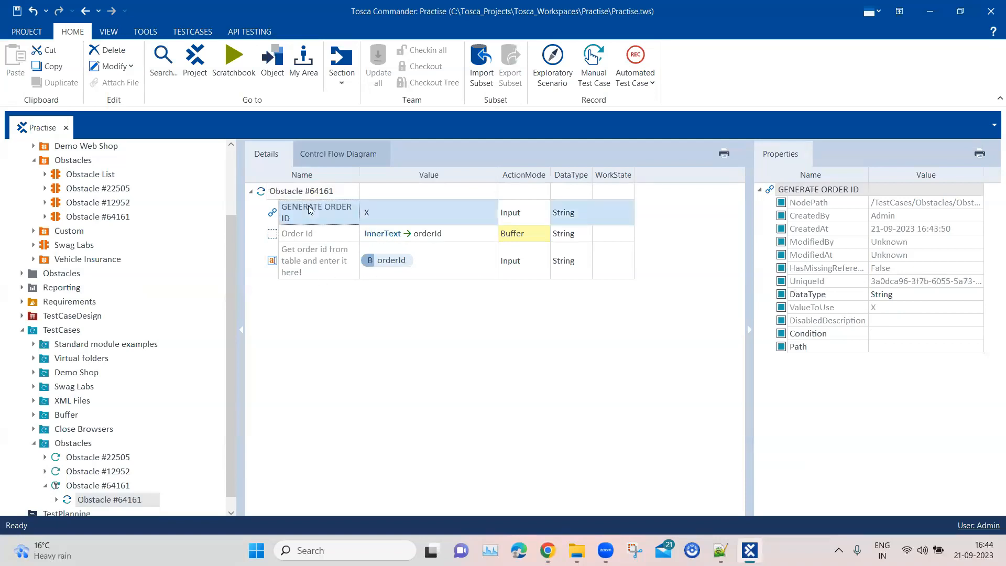
{"action": "left_click", "coordinate": [318, 237]}
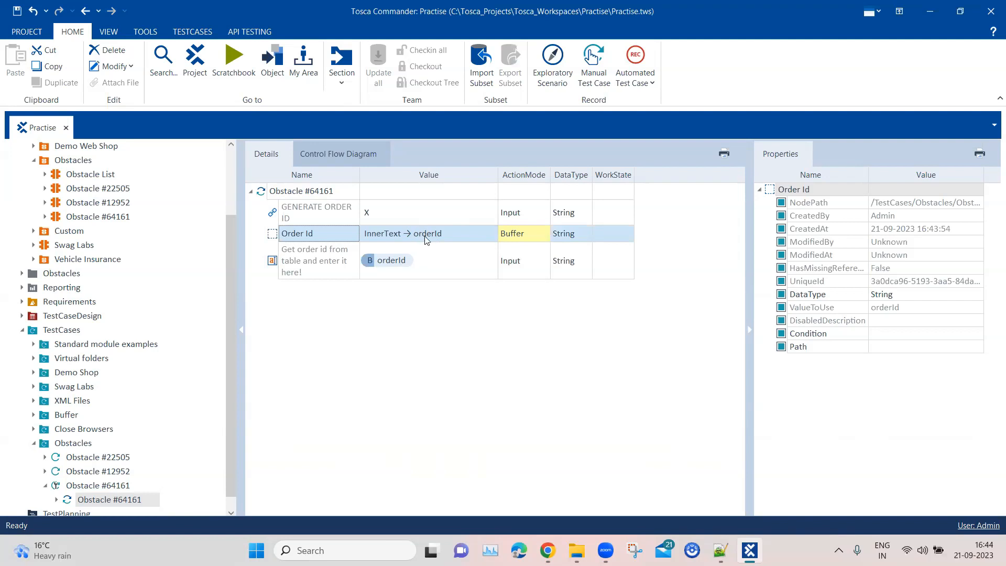
{"action": "left_click", "coordinate": [434, 267]}
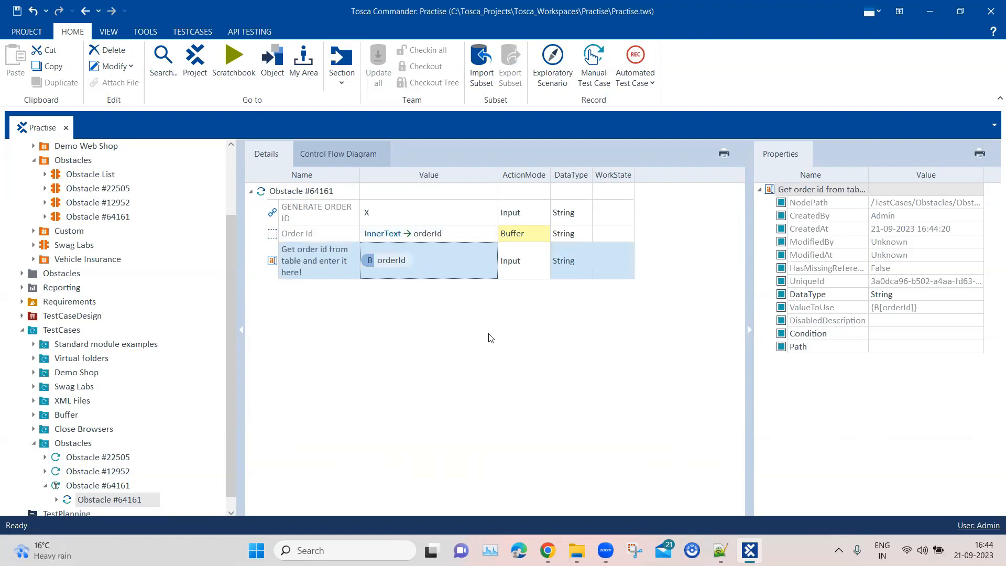
Set the work state of the Obstacle #64161 test case to COMPLETED.
{"action": "left_click", "coordinate": [99, 486]}
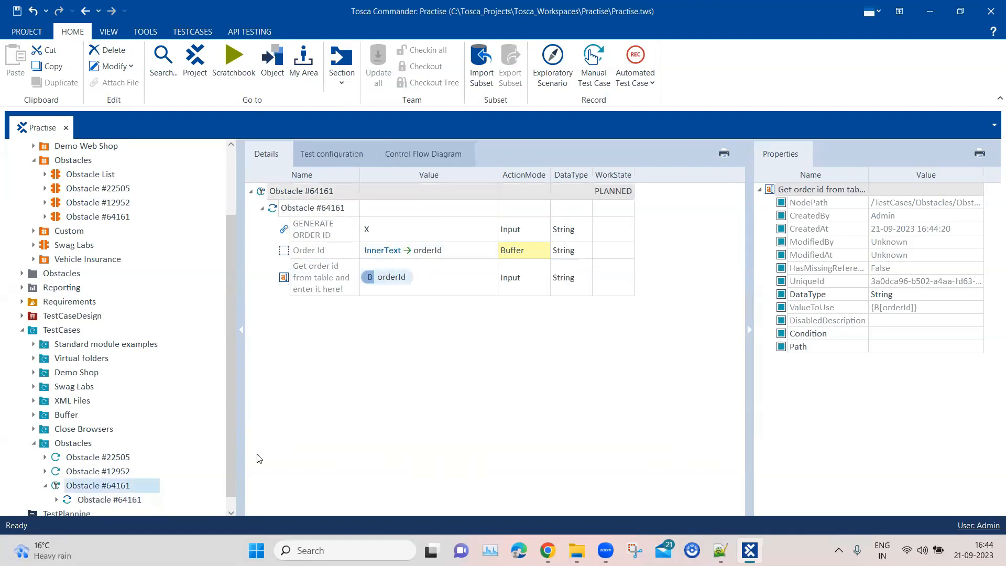
{"action": "left_click", "coordinate": [613, 191]}
{"action": "left_click", "coordinate": [629, 192]}
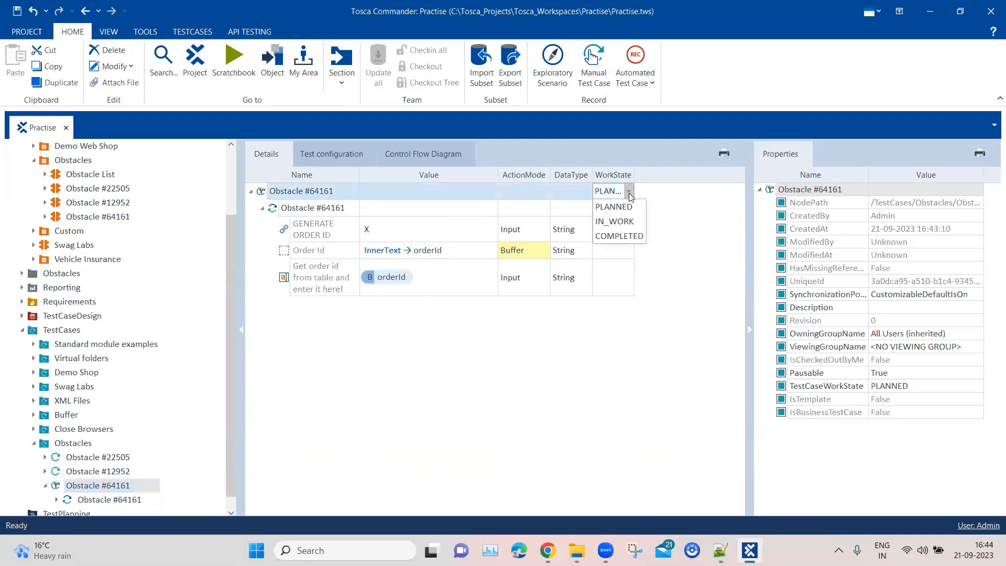
{"action": "left_click", "coordinate": [630, 237]}
Run the Obstacle #64161 test case in ScratchBook and check the order id edit box on the obstacle page in Chrome.
{"action": "right_click", "coordinate": [308, 197]}
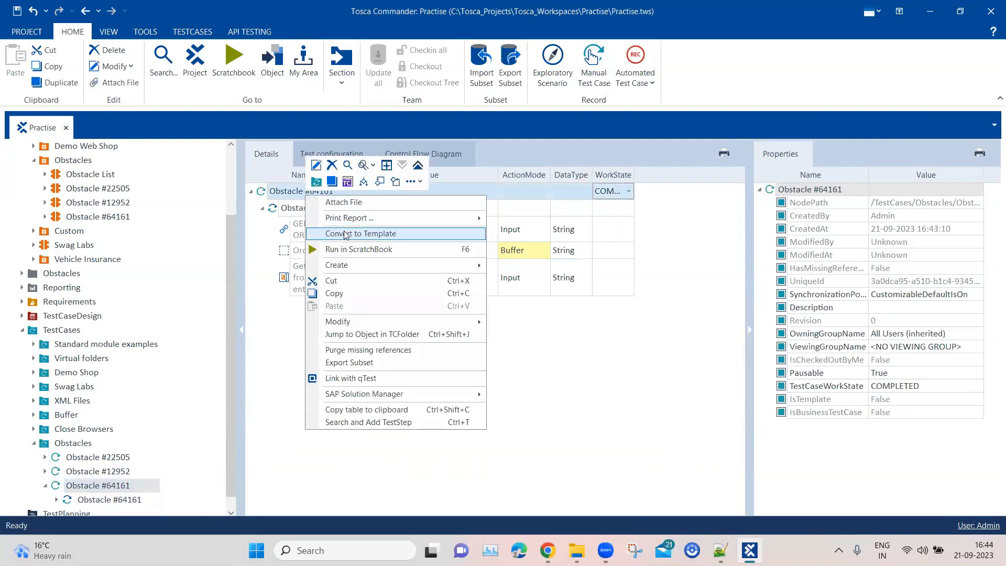
{"action": "left_click", "coordinate": [354, 249]}
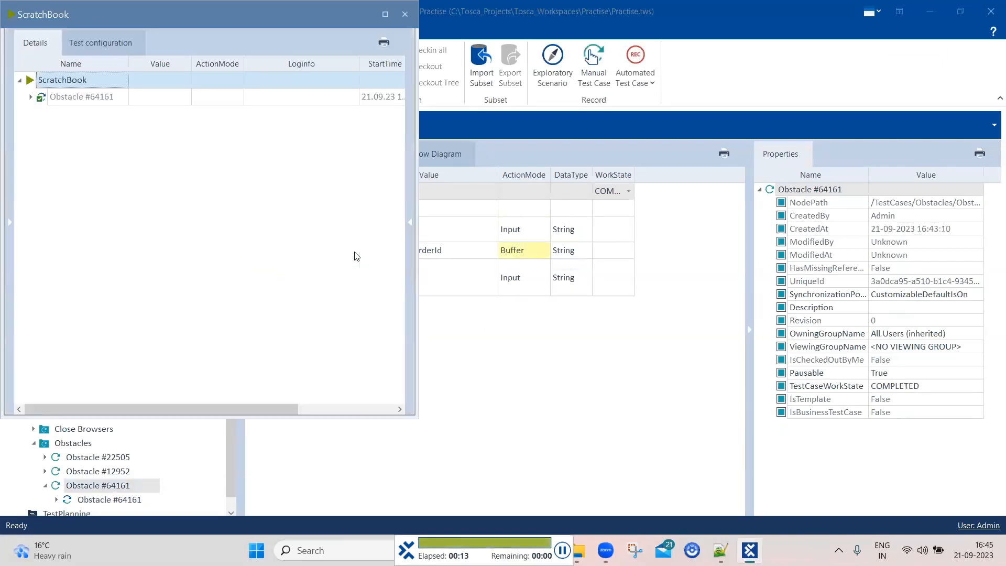
{"action": "left_click", "coordinate": [548, 550]}
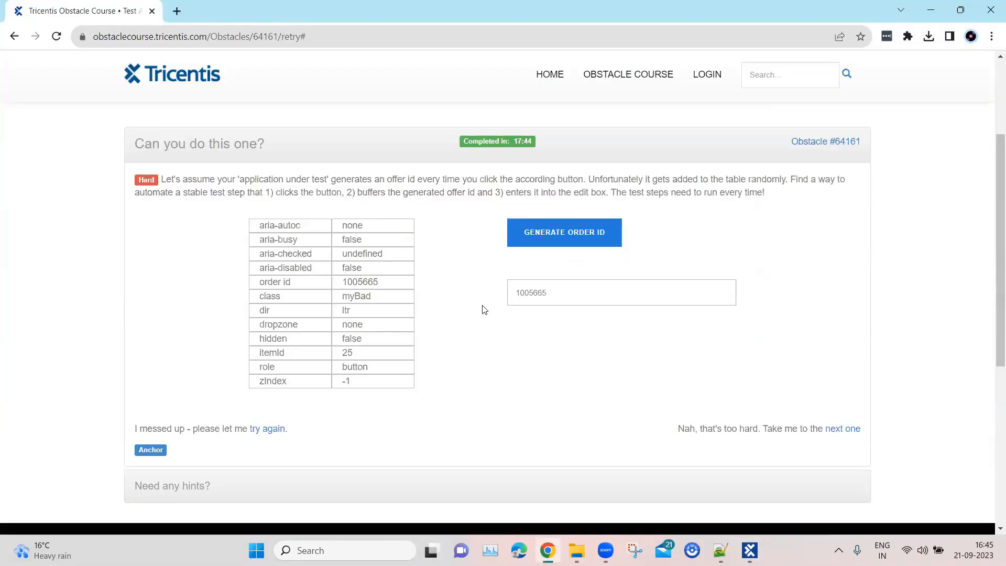